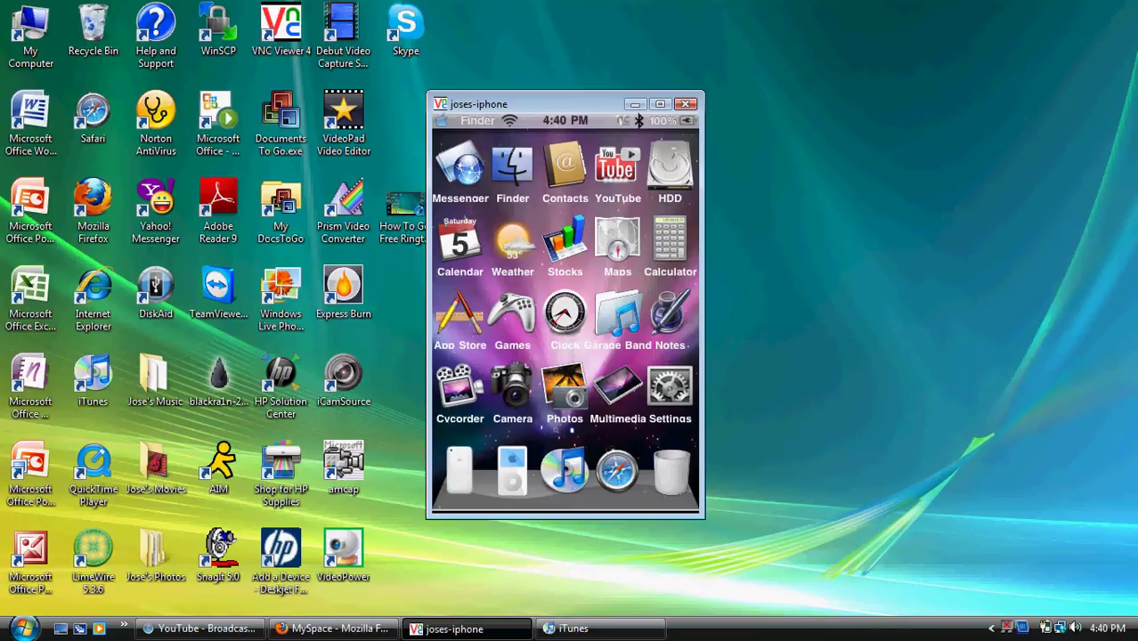
pyautogui.click(669, 315)
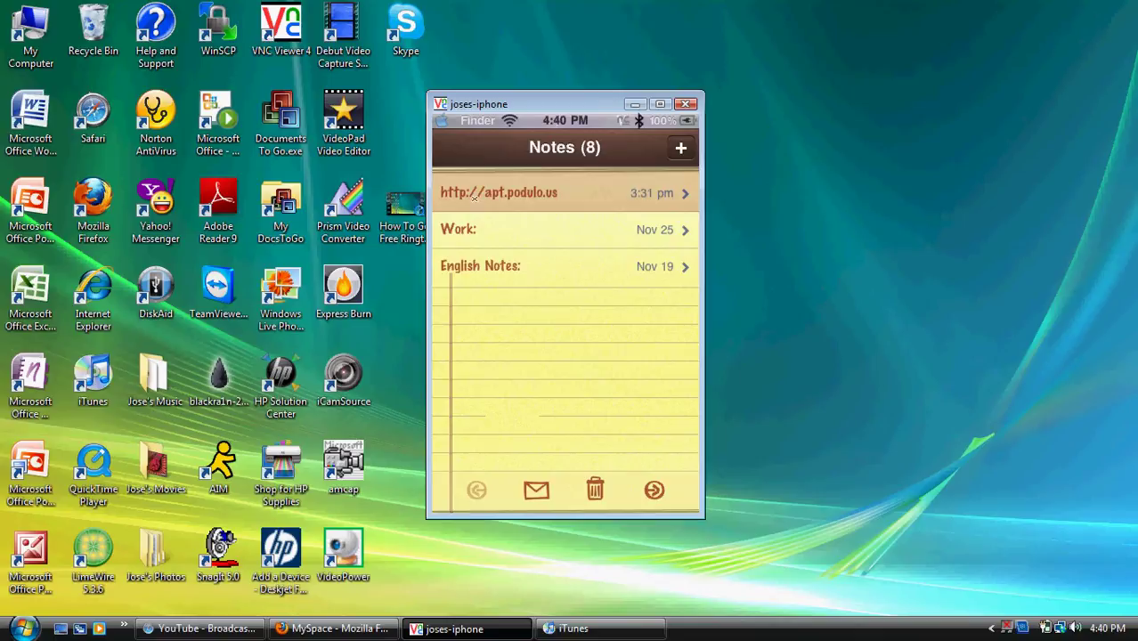
pyautogui.click(535, 204)
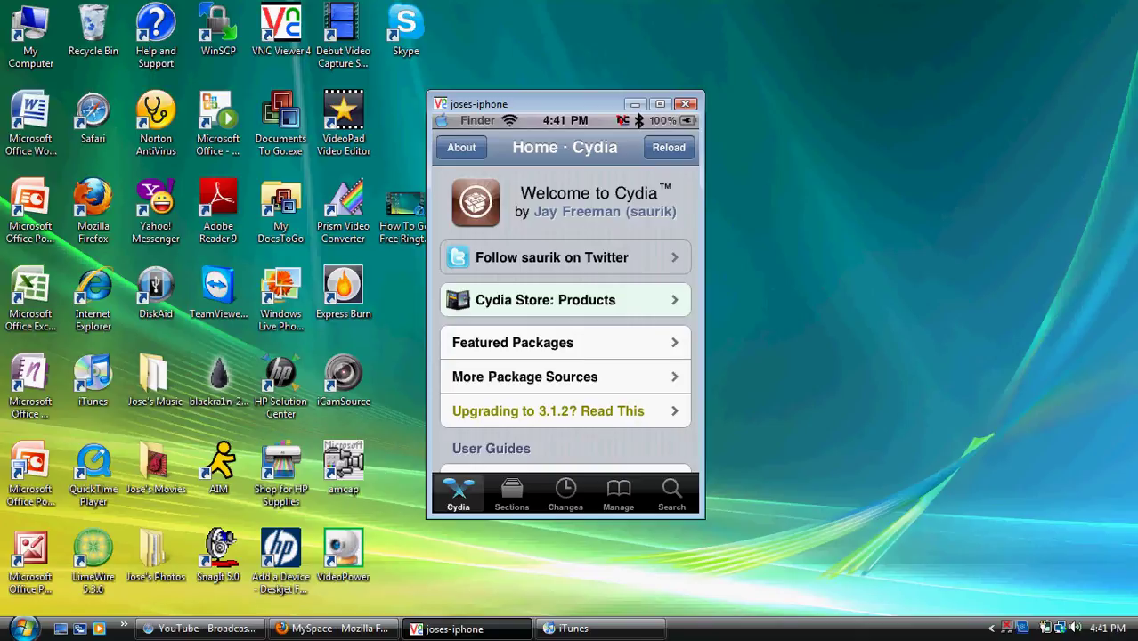
# Enter "install0ous" as the search term in Cydia's package search.
pyautogui.click(672, 494)
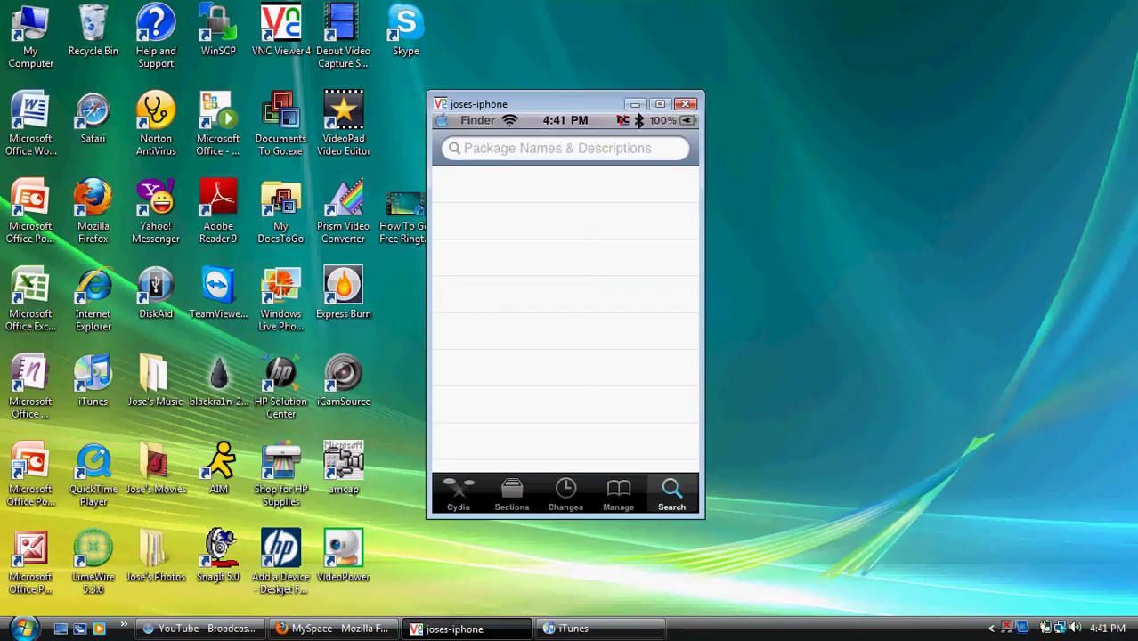
pyautogui.click(564, 149)
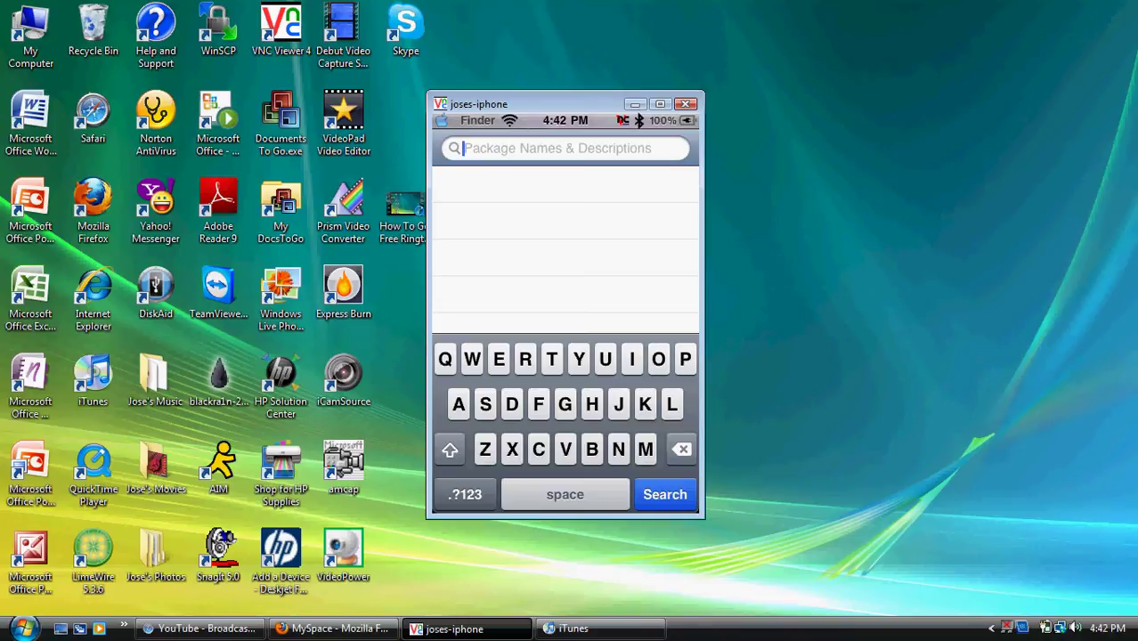
pyautogui.click(632, 359)
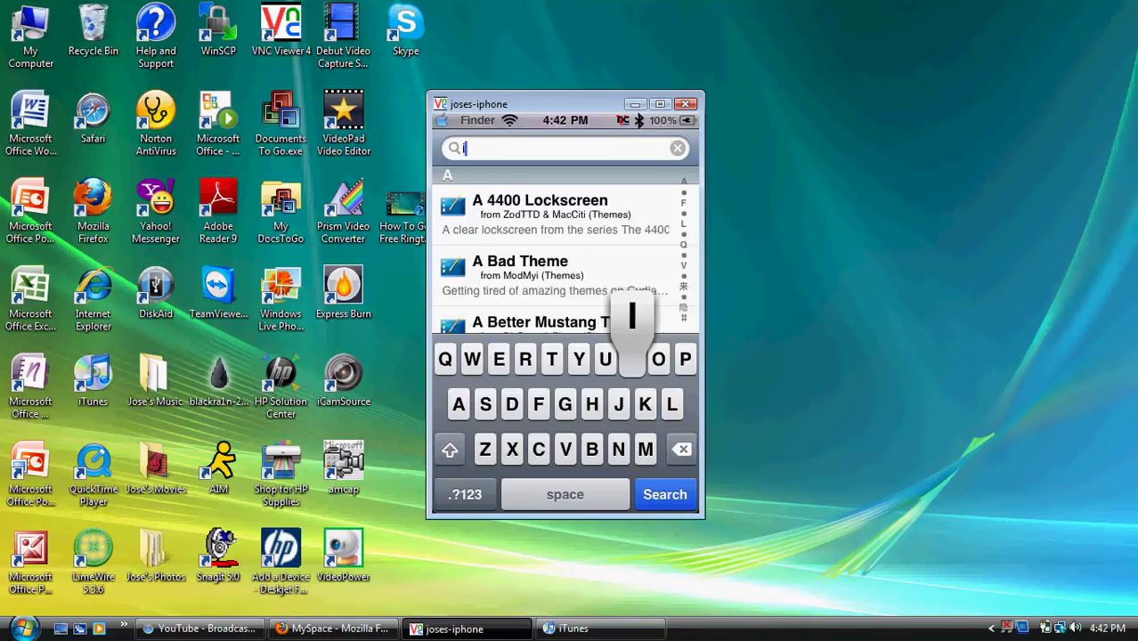
pyautogui.write('ns')
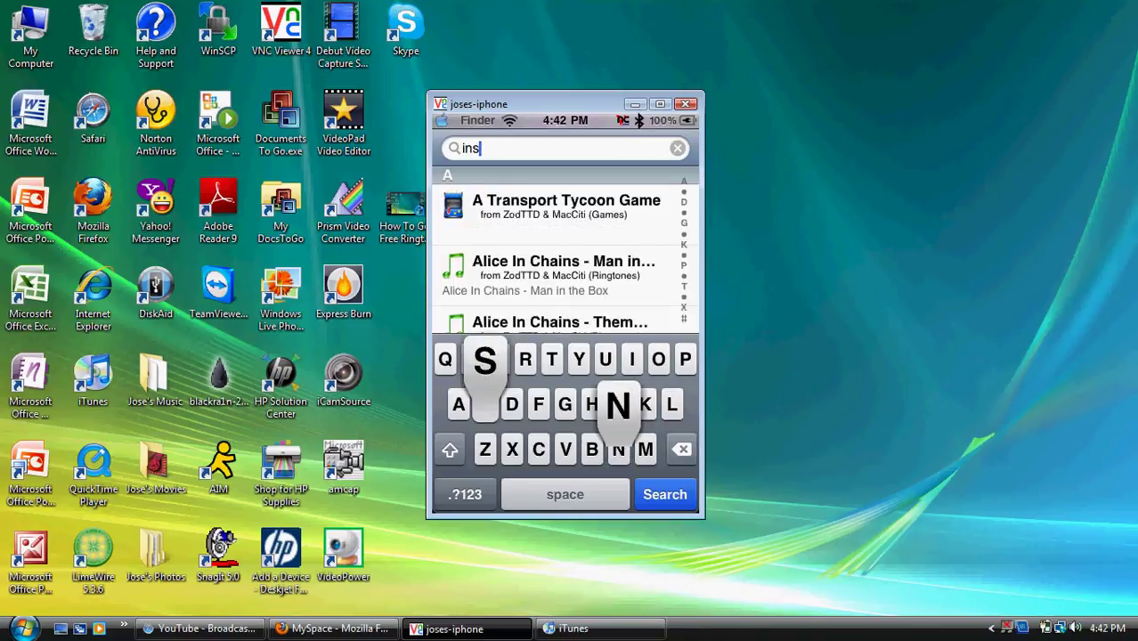
pyautogui.write('tall')
pyautogui.click(465, 494)
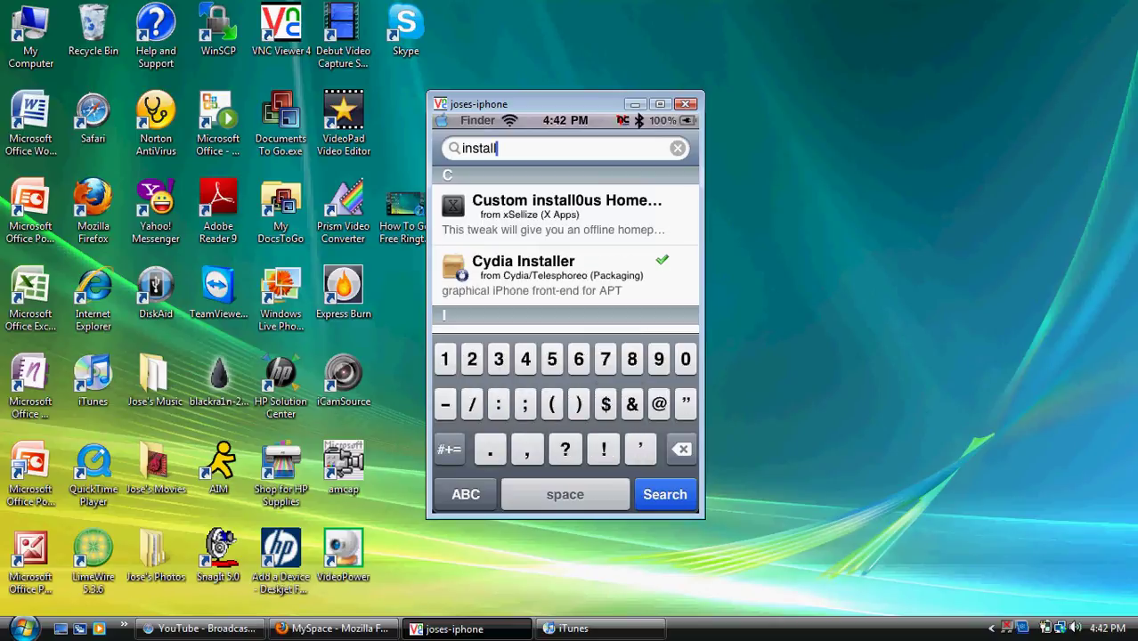
pyautogui.write('0')
pyautogui.click(465, 494)
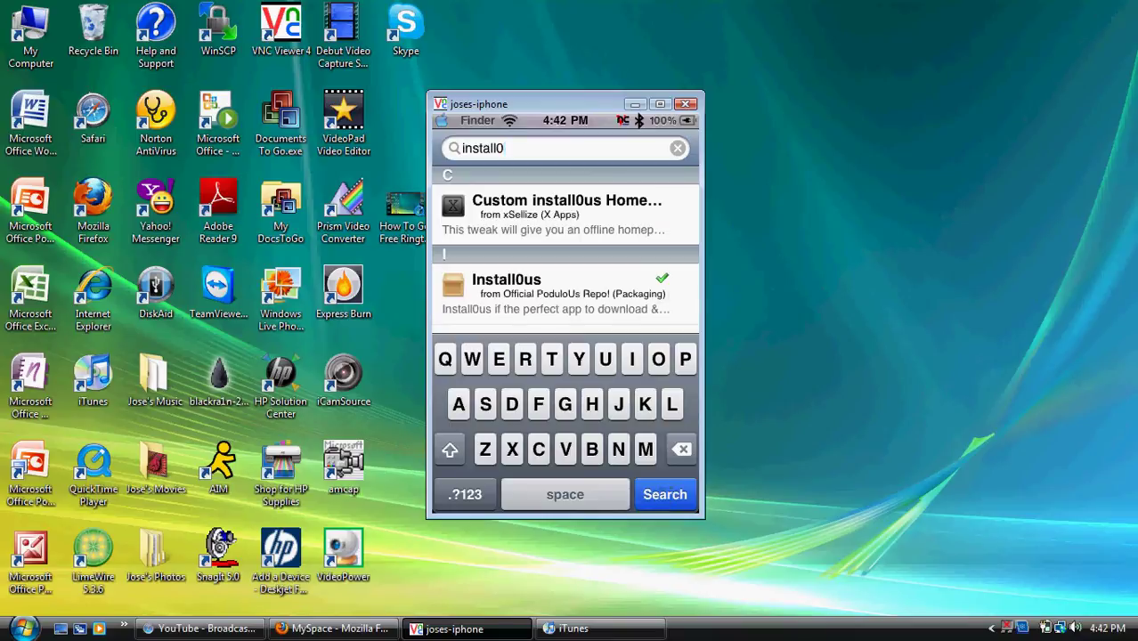
pyautogui.click(658, 359)
pyautogui.write('ous')
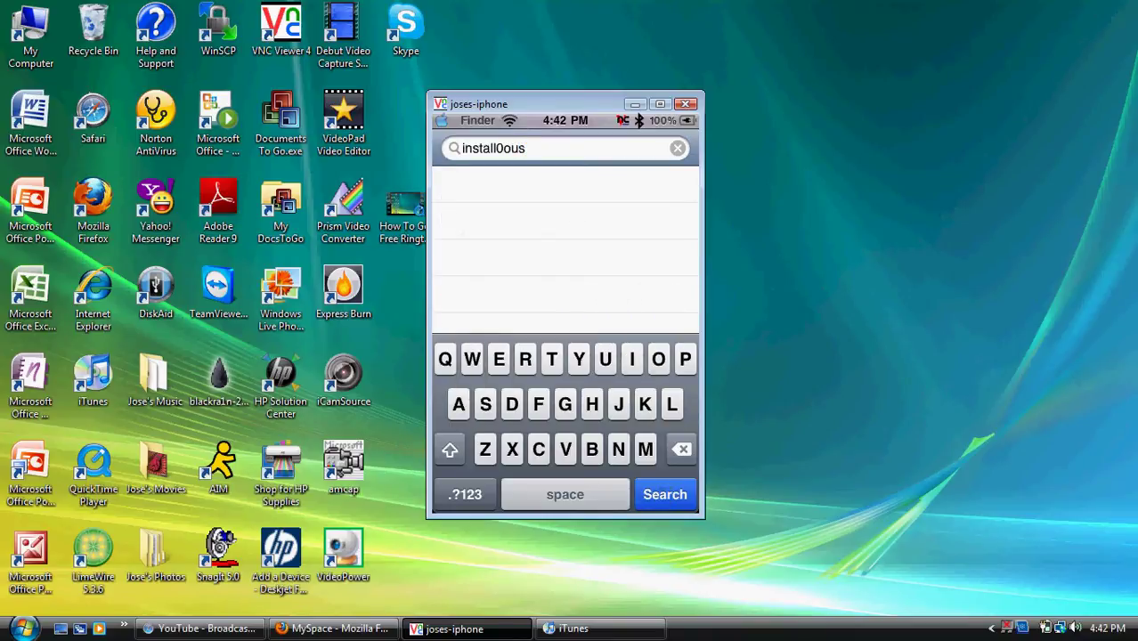
# Correct the package search term to "install0us" and run the search.
pyautogui.press('BackSpace')
pyautogui.press('BackSpace')
pyautogui.press('BackSpace')
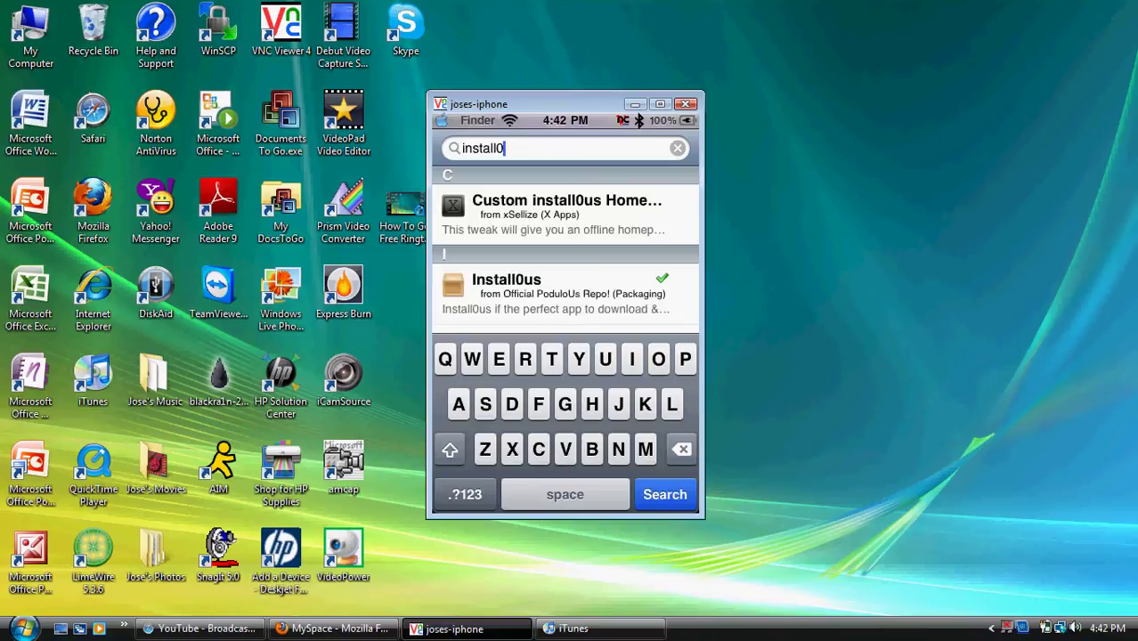
pyautogui.click(464, 494)
pyautogui.click(465, 494)
pyautogui.click(605, 359)
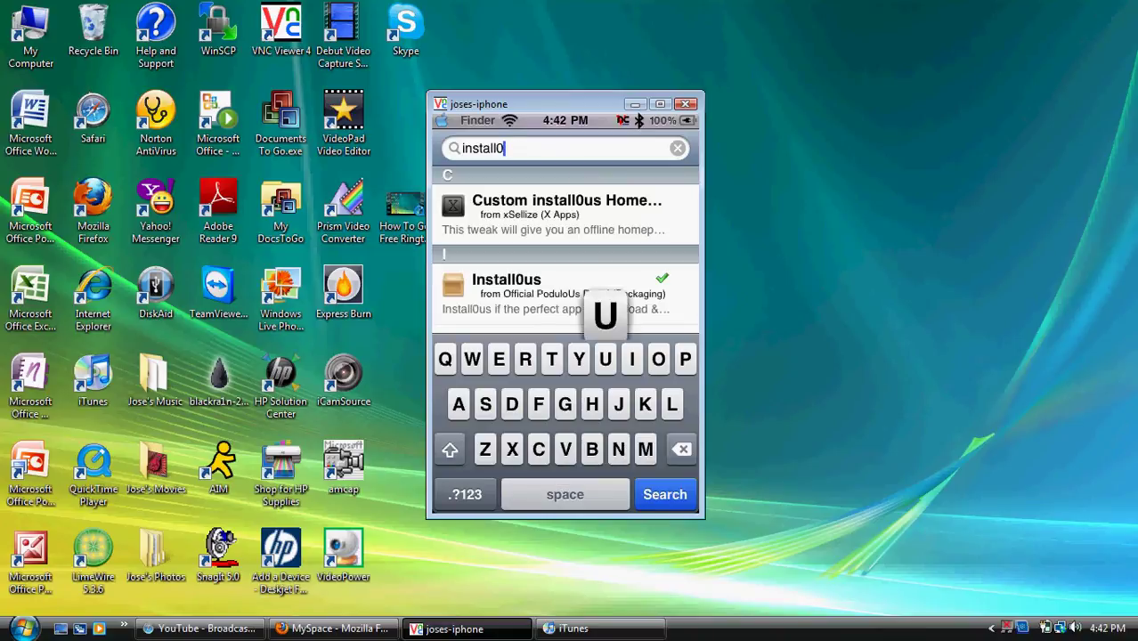
pyautogui.write('s')
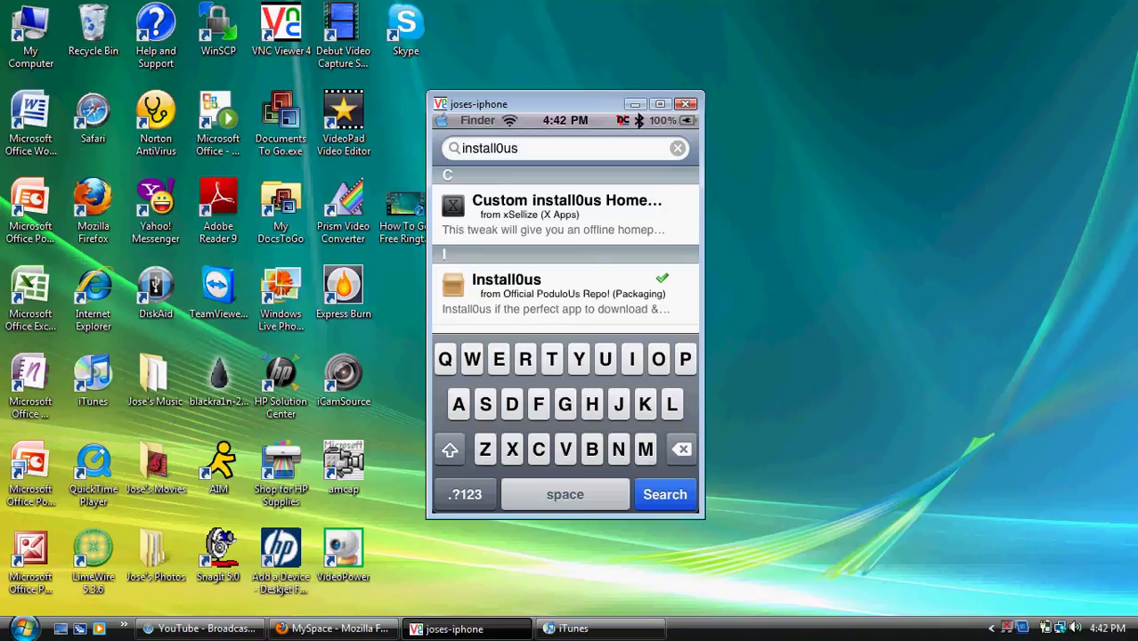
pyautogui.press('Return')
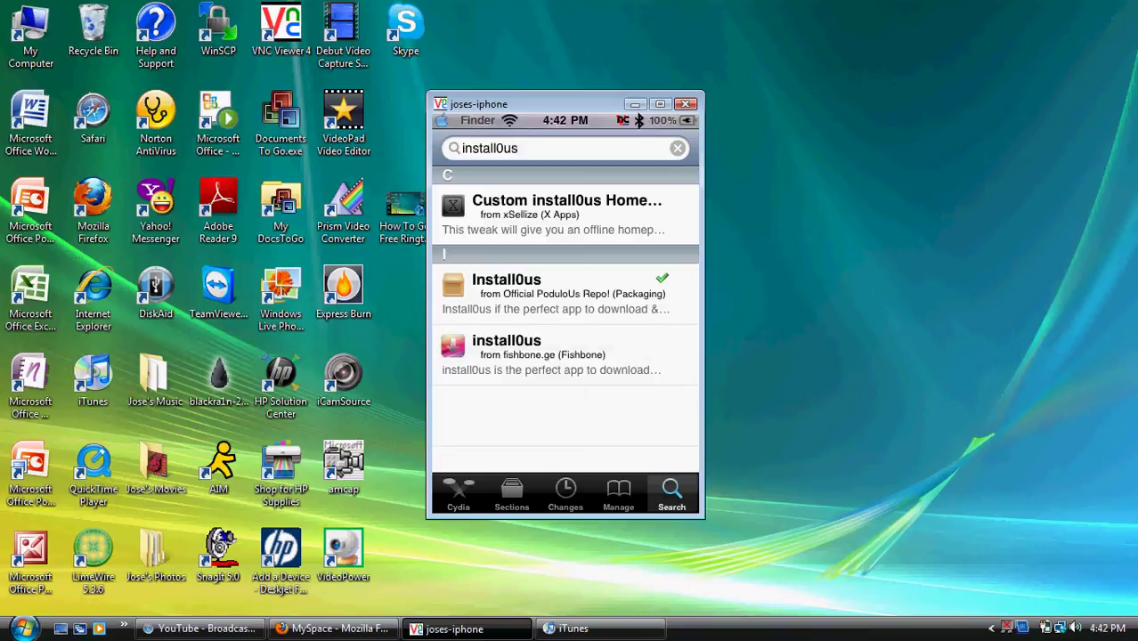
# Open Cydia's list of package sources, look at how a source is added, and leave editing without adding one.
pyautogui.click(619, 493)
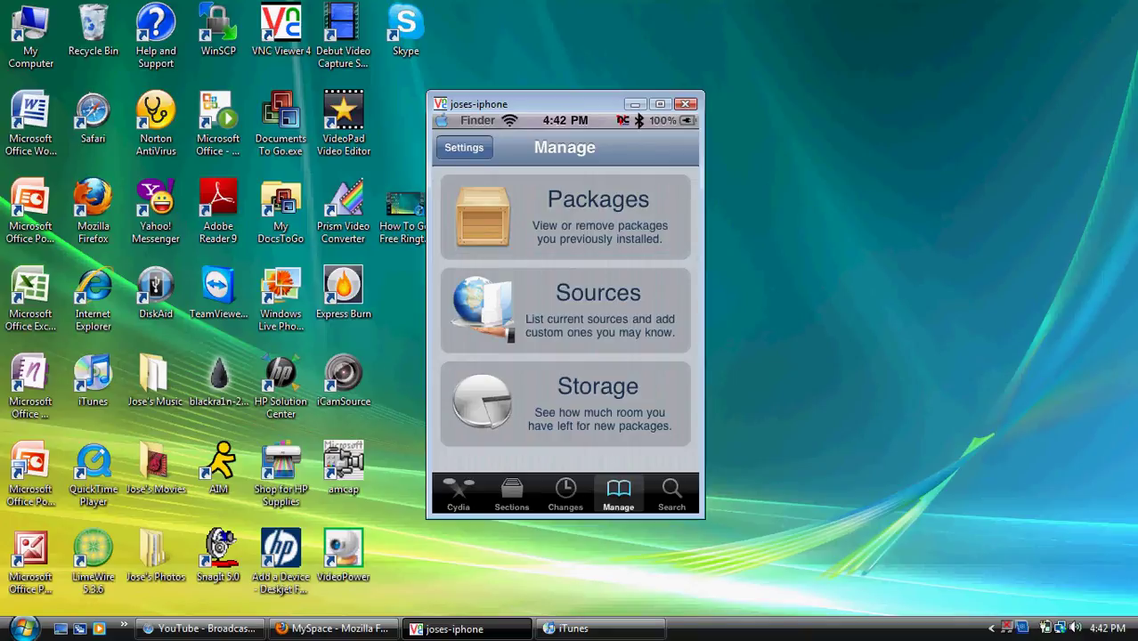
pyautogui.click(566, 311)
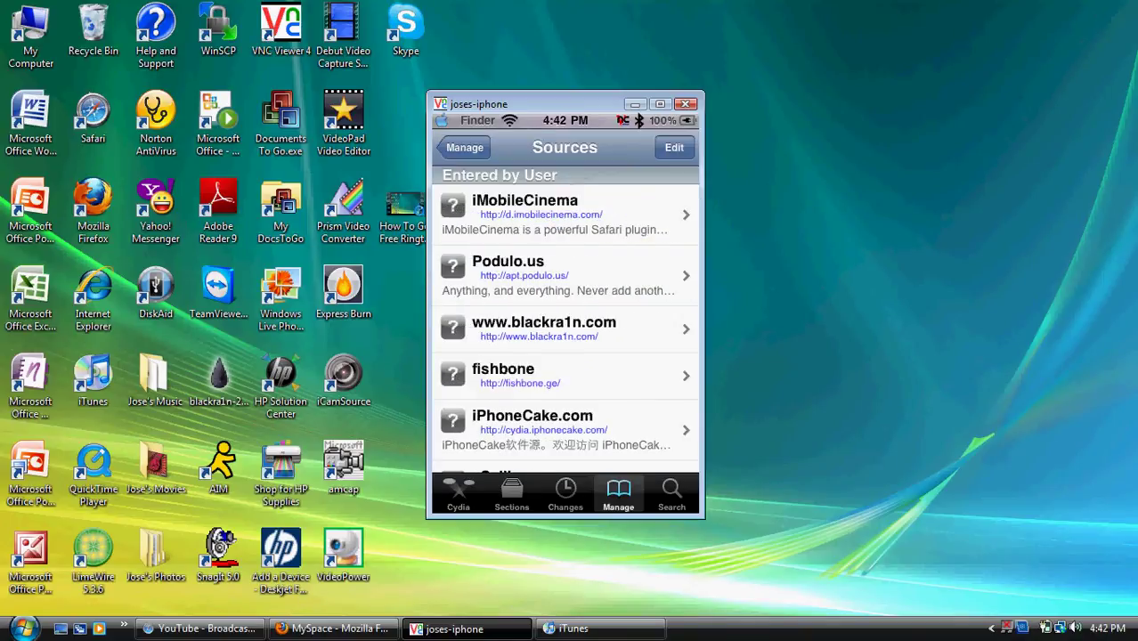
pyautogui.click(675, 148)
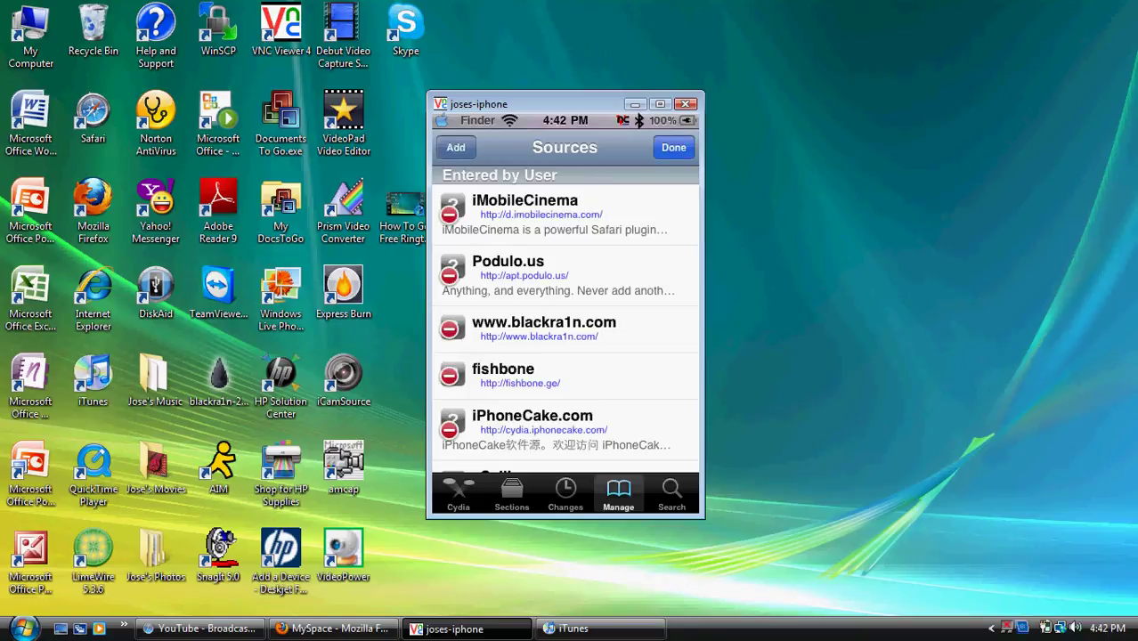
pyautogui.click(456, 148)
pyautogui.click(673, 147)
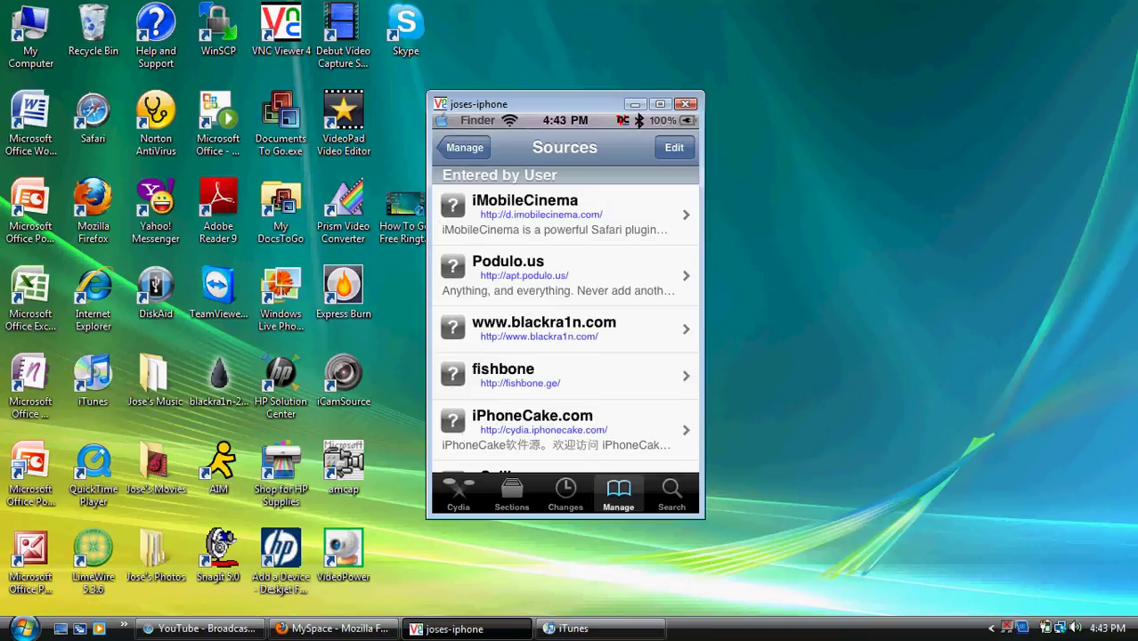
# Open the Podulo.us source and look through its package list for Install0us and AppCake.
pyautogui.click(557, 275)
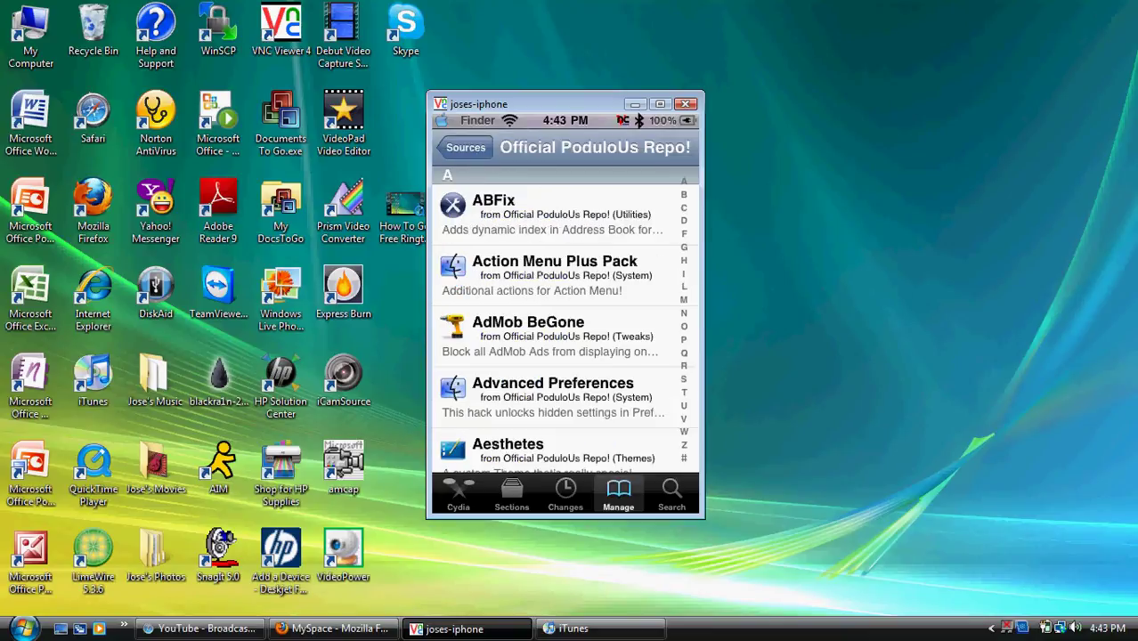
pyautogui.scroll(-2, 566, 320)
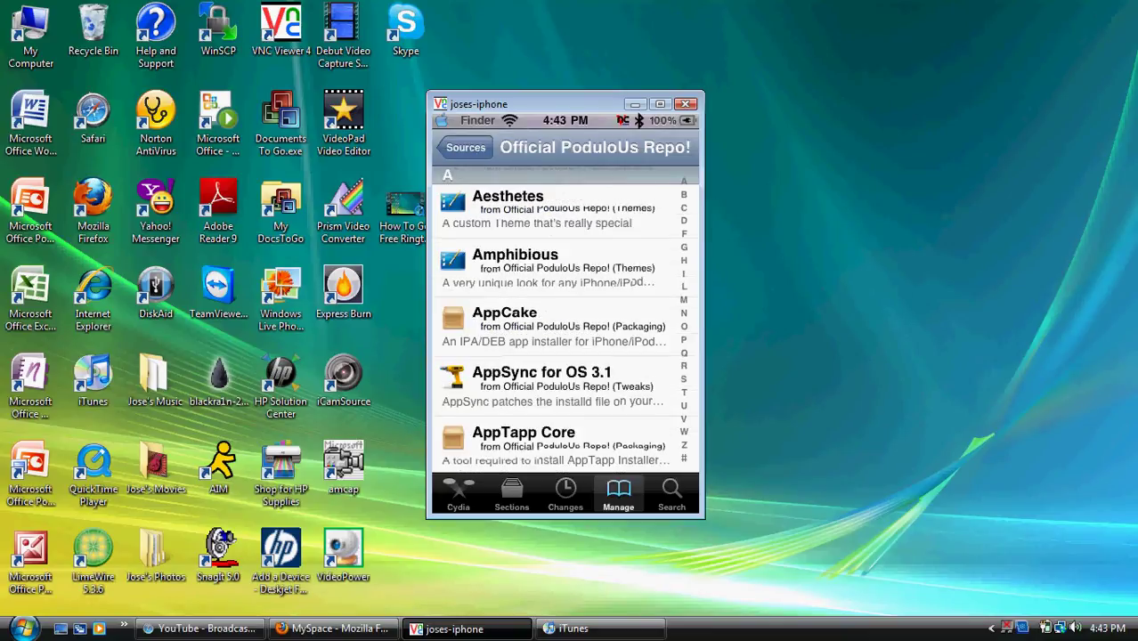
pyautogui.scroll(-5, 565, 321)
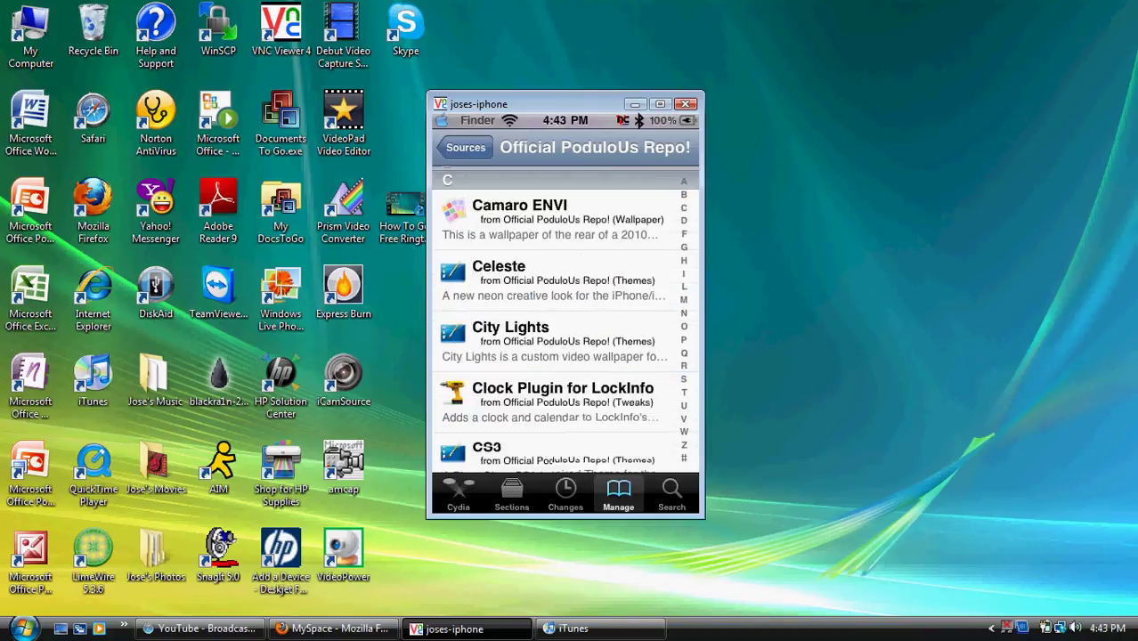
pyautogui.scroll(-4, 566, 321)
pyautogui.scroll(5, 565, 321)
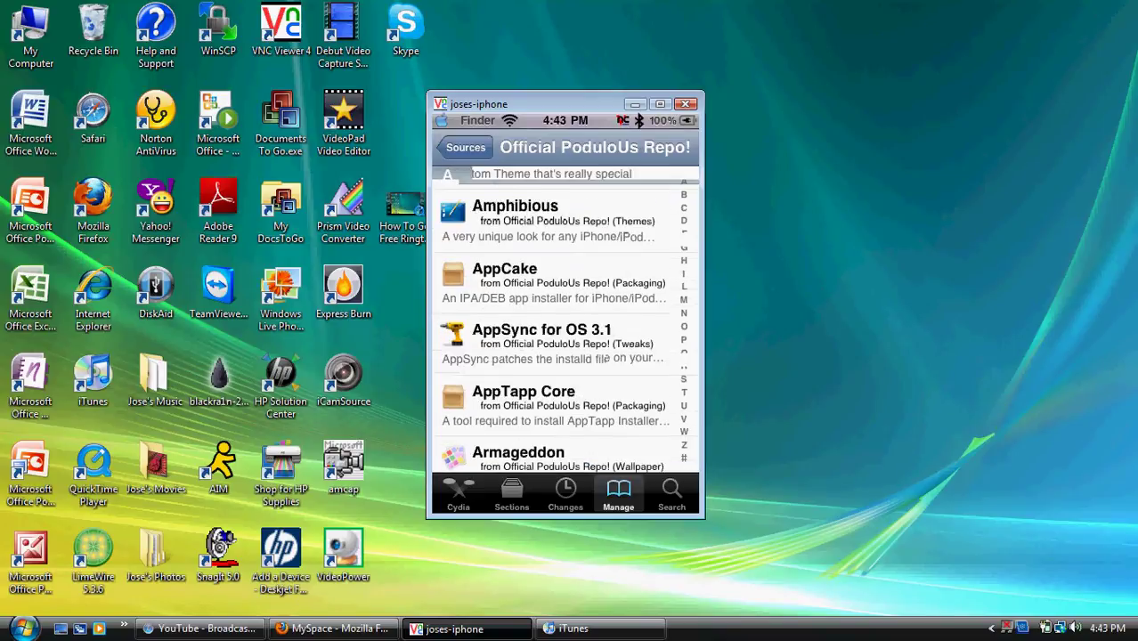
pyautogui.scroll(4, 566, 320)
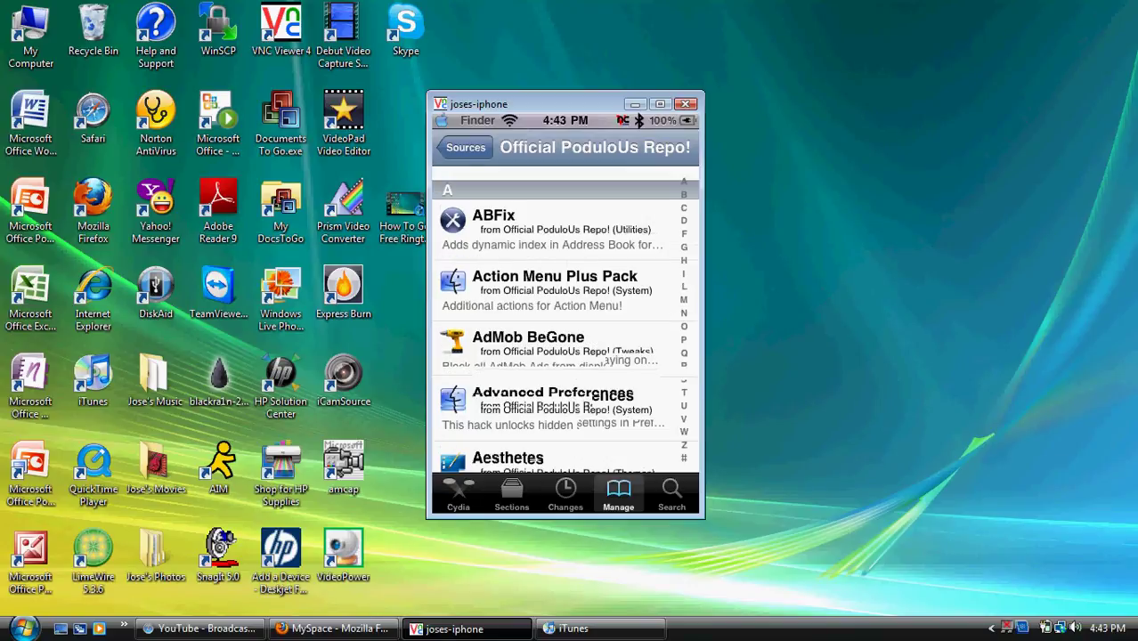
pyautogui.scroll(-10, 566, 321)
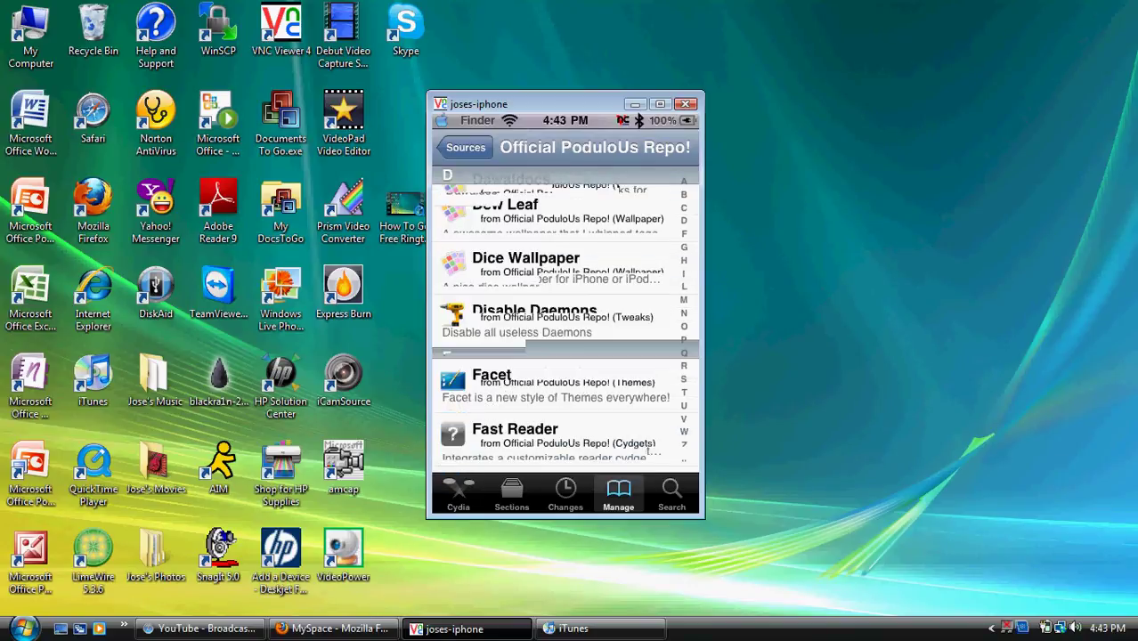
pyautogui.scroll(-10, 565, 320)
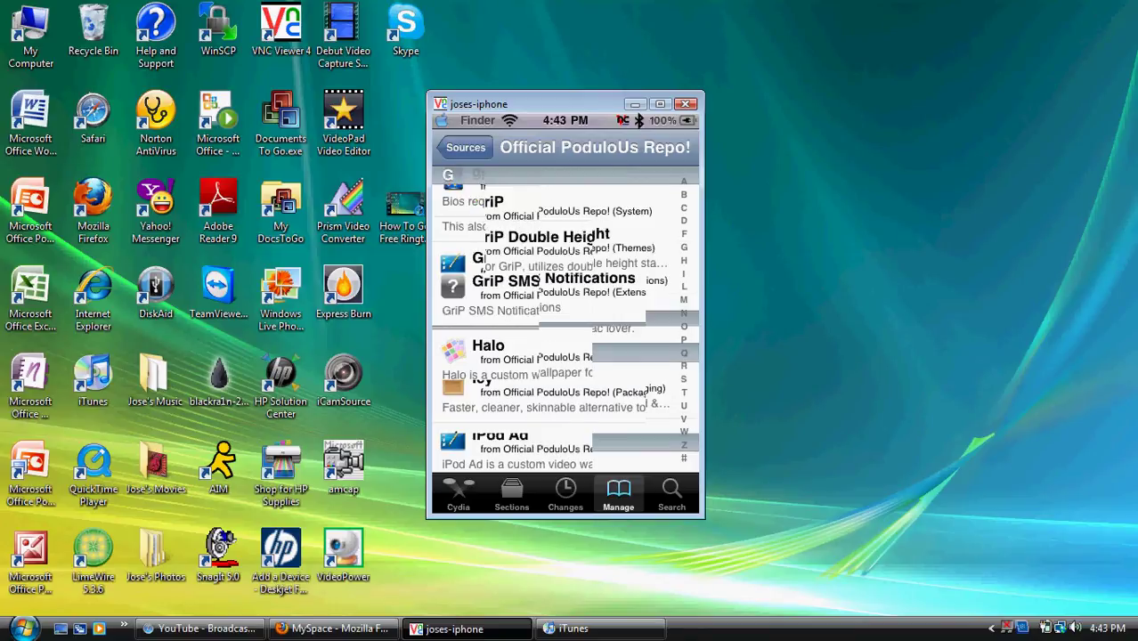
pyautogui.scroll(2, 565, 320)
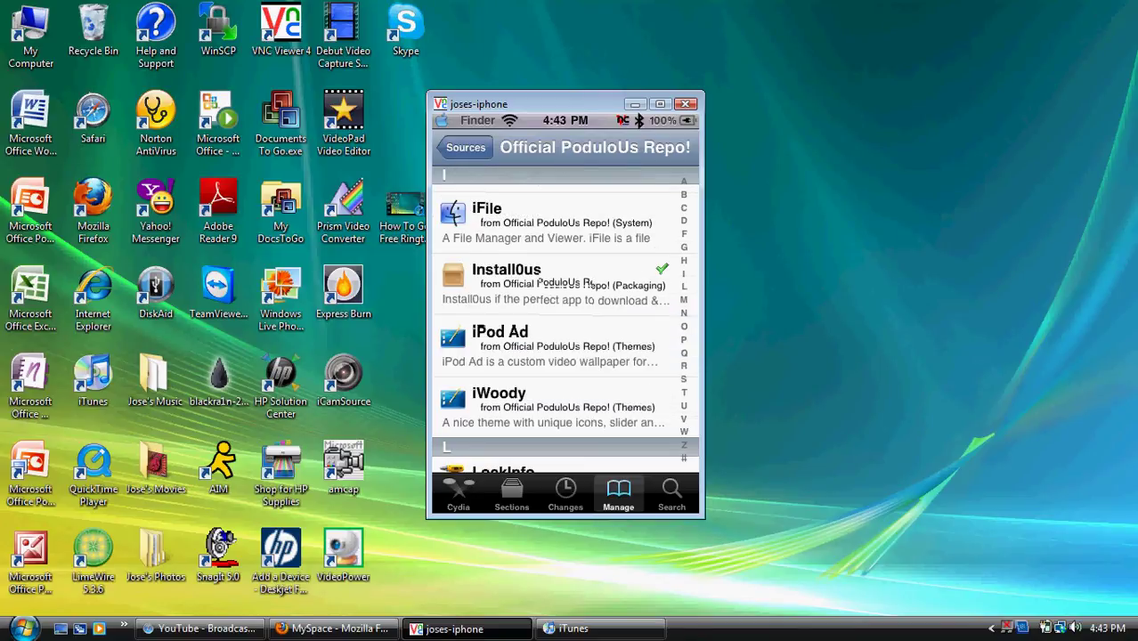
pyautogui.scroll(2, 566, 320)
pyautogui.scroll(-10, 566, 321)
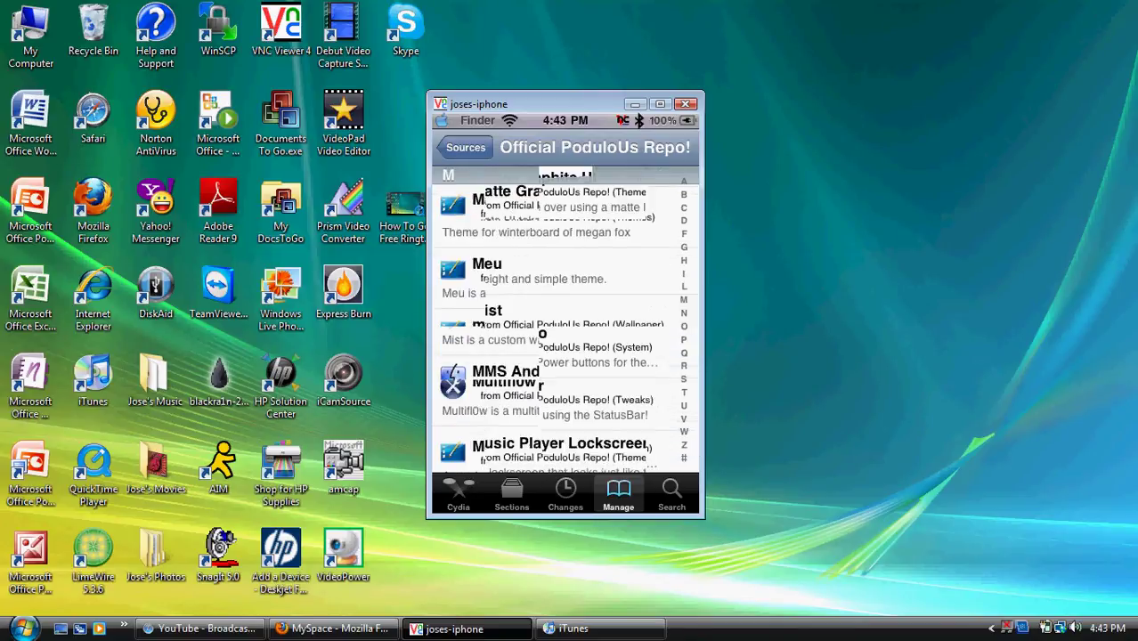
pyautogui.scroll(-10, 565, 321)
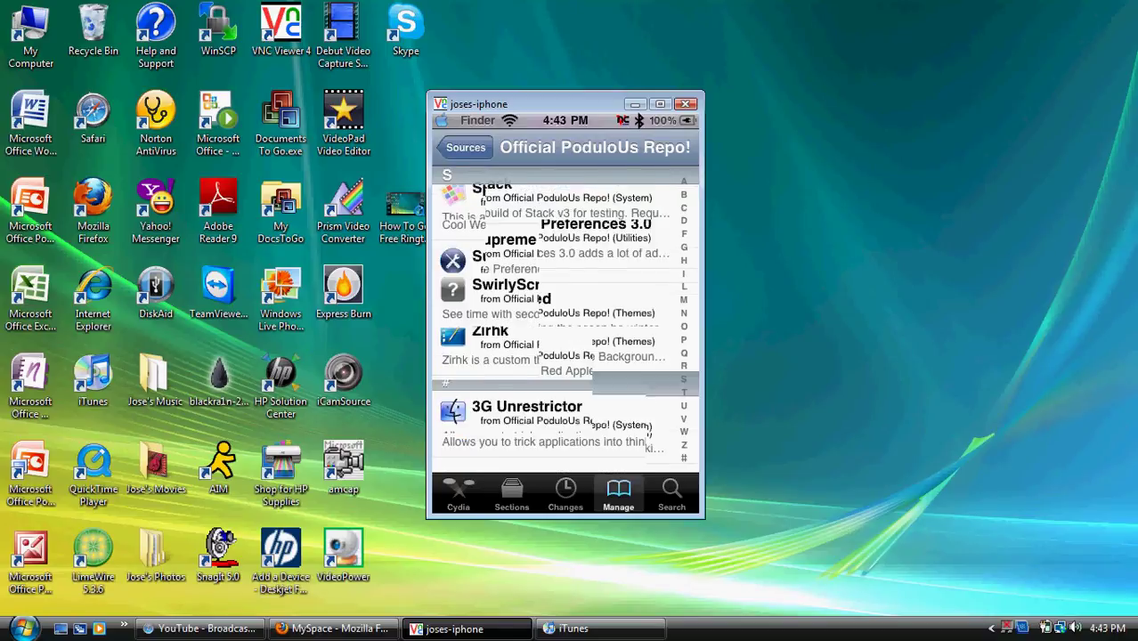
pyautogui.scroll(10, 566, 321)
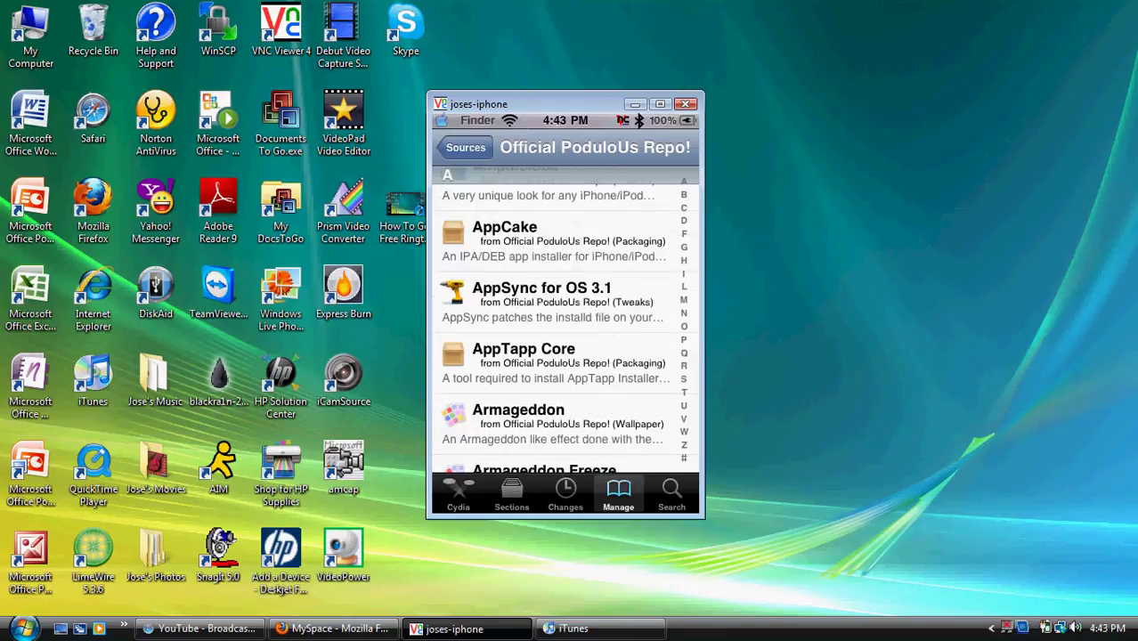
pyautogui.scroll(2, 565, 320)
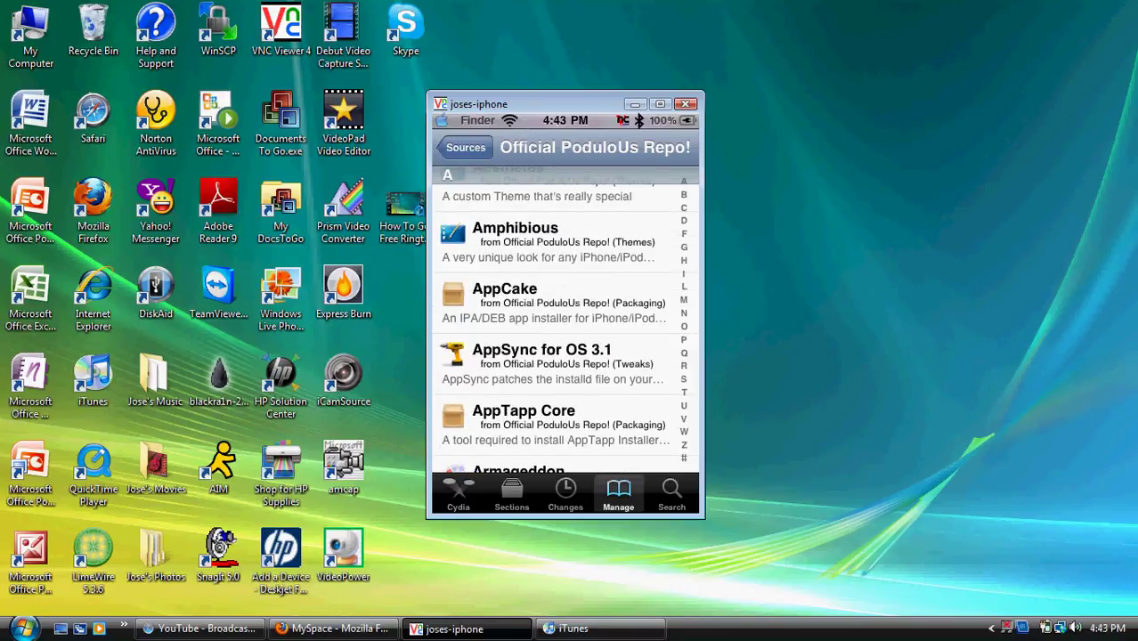
# Review the AppCake package details in the Podulo.us repository, then return to the iPhone's home screen.
pyautogui.click(561, 303)
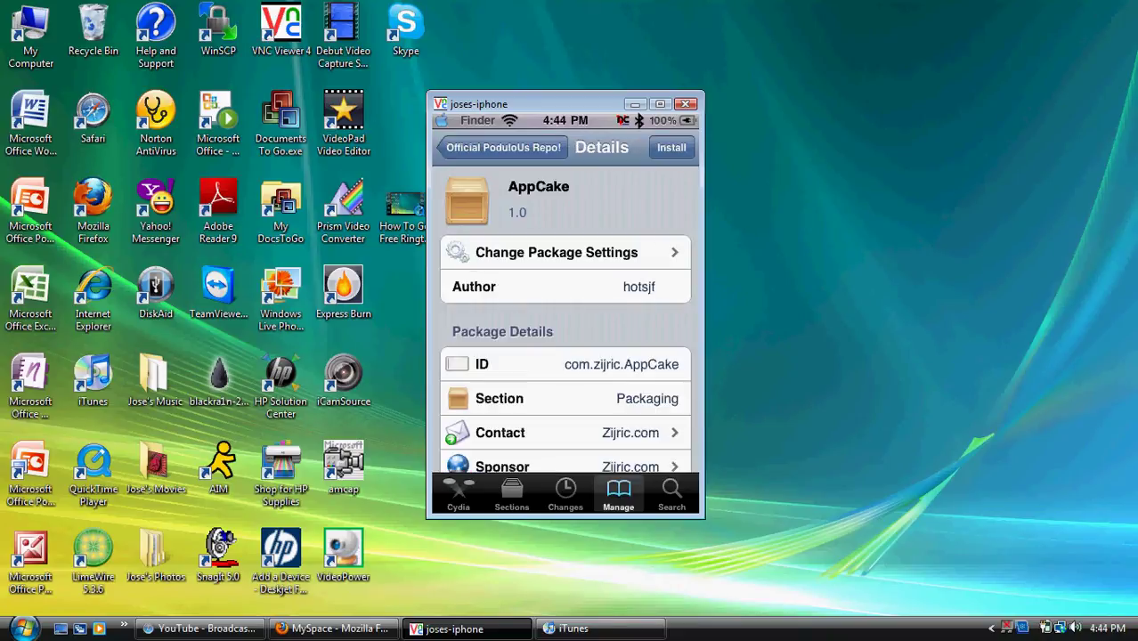
pyautogui.click(503, 148)
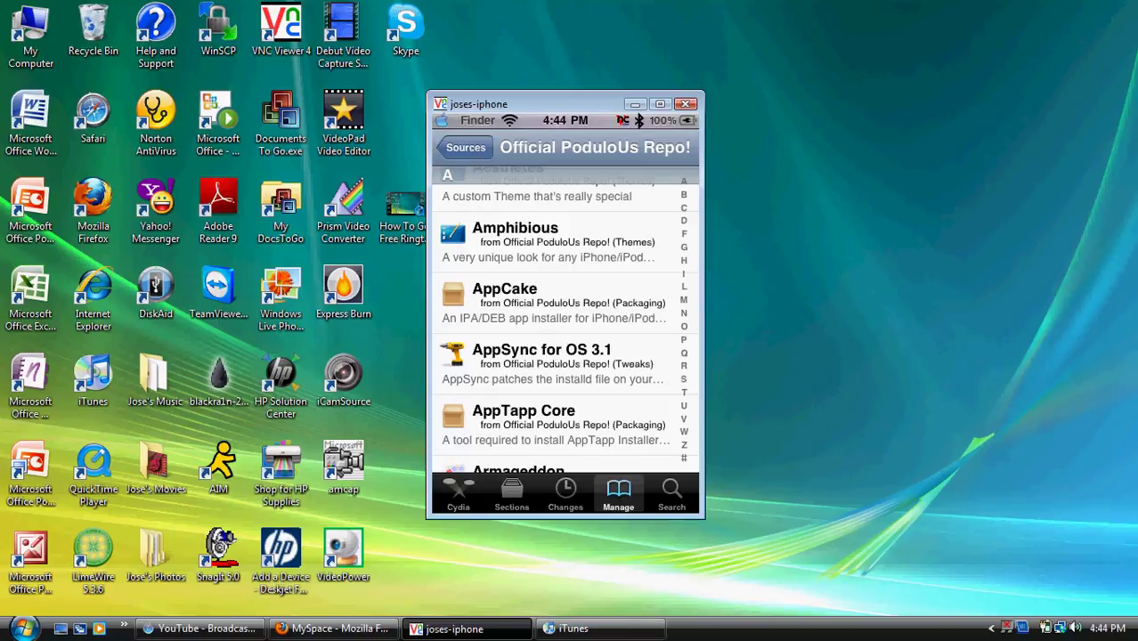
pyautogui.rightClick(565, 311)
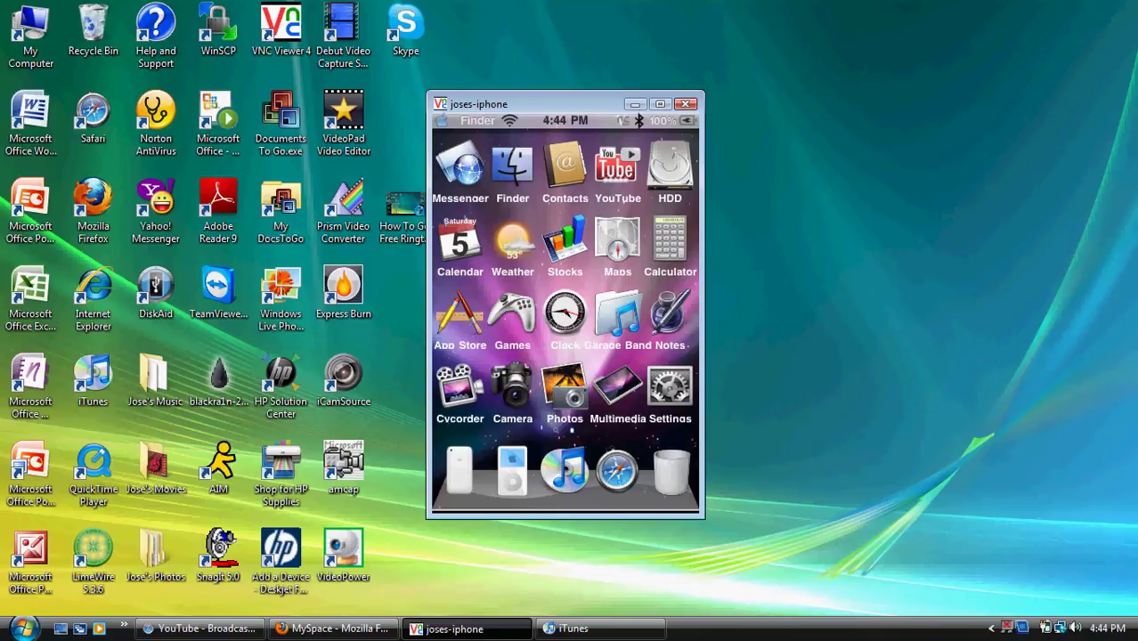
# Open AppCake from the HDD folder and search all app categories for "Monkey ball".
pyautogui.click(669, 167)
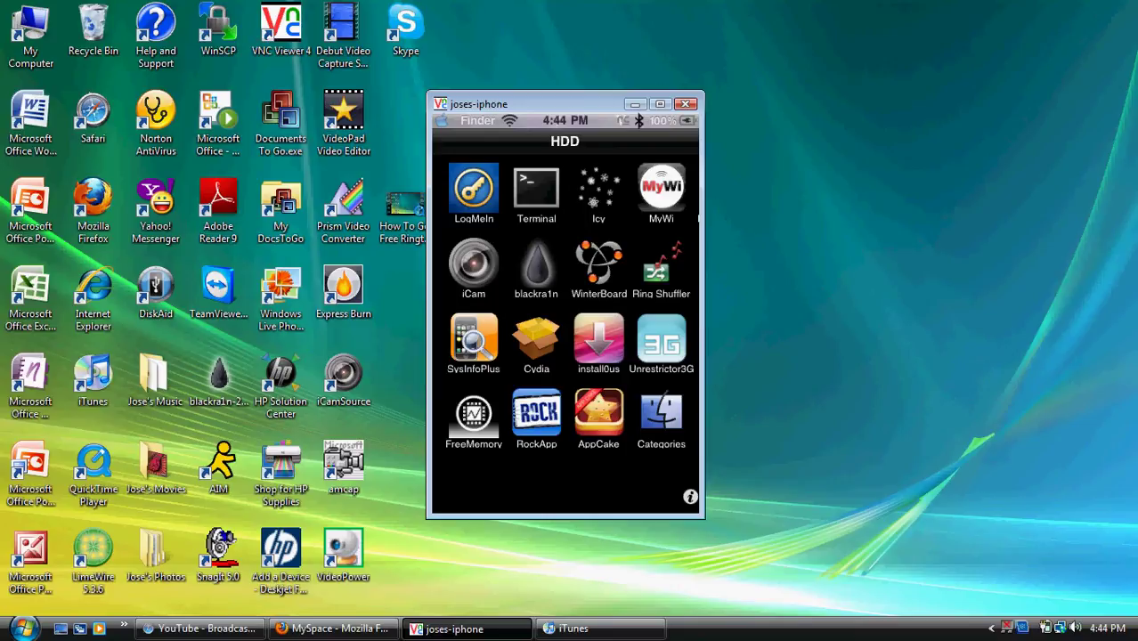
pyautogui.click(599, 414)
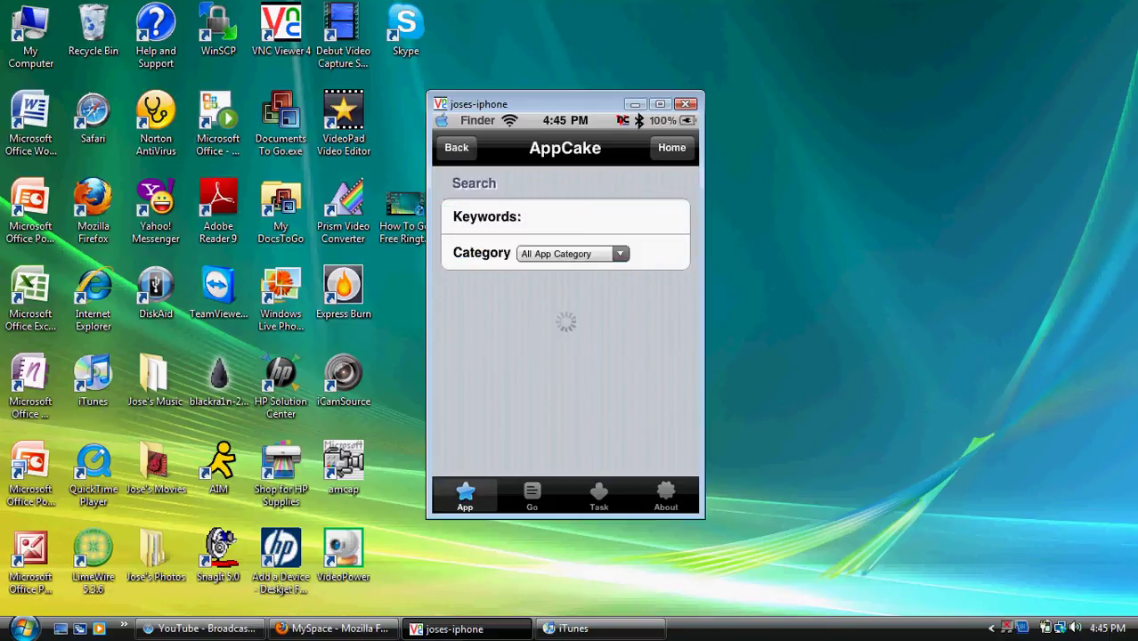
pyautogui.click(570, 217)
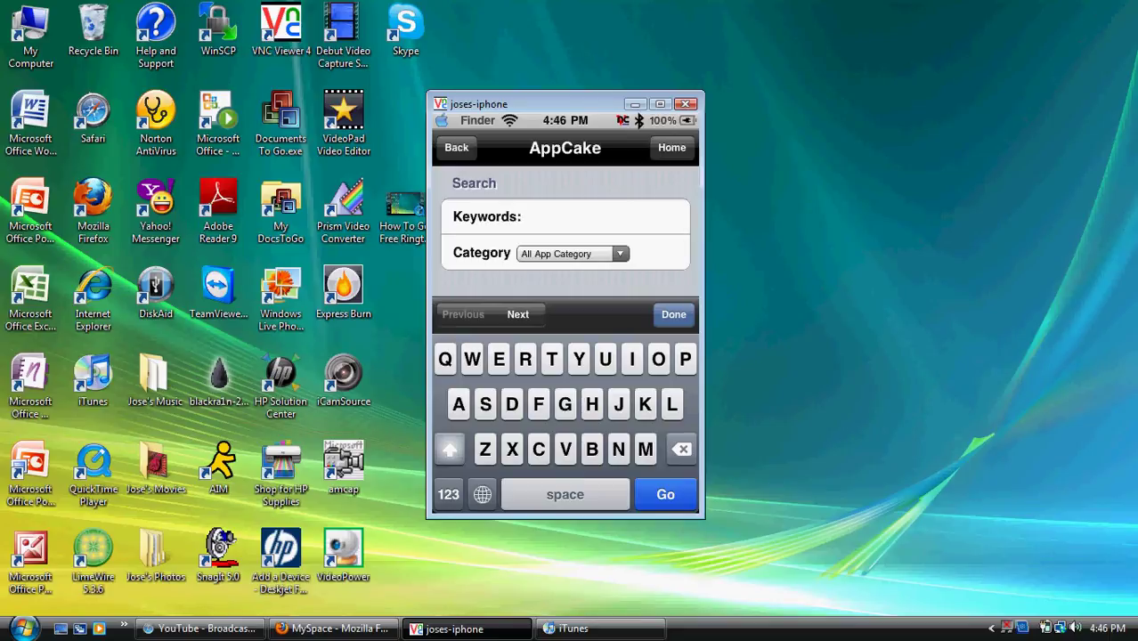
pyautogui.write('H')
pyautogui.press('BackSpace')
pyautogui.write('Mon')
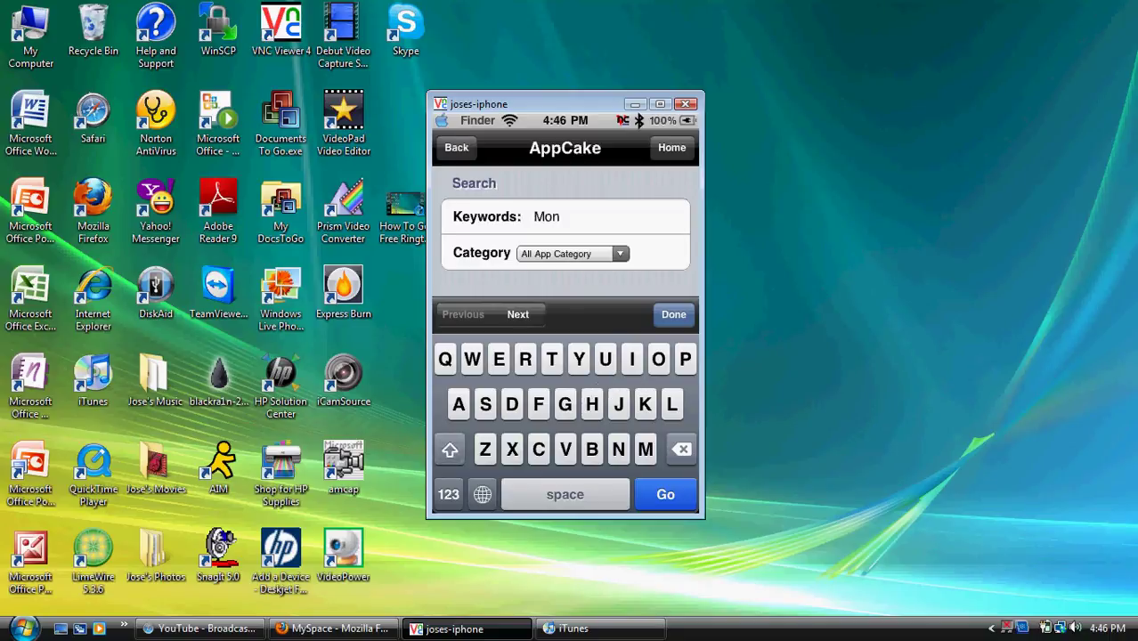
pyautogui.write('key ball')
pyautogui.press('Return')
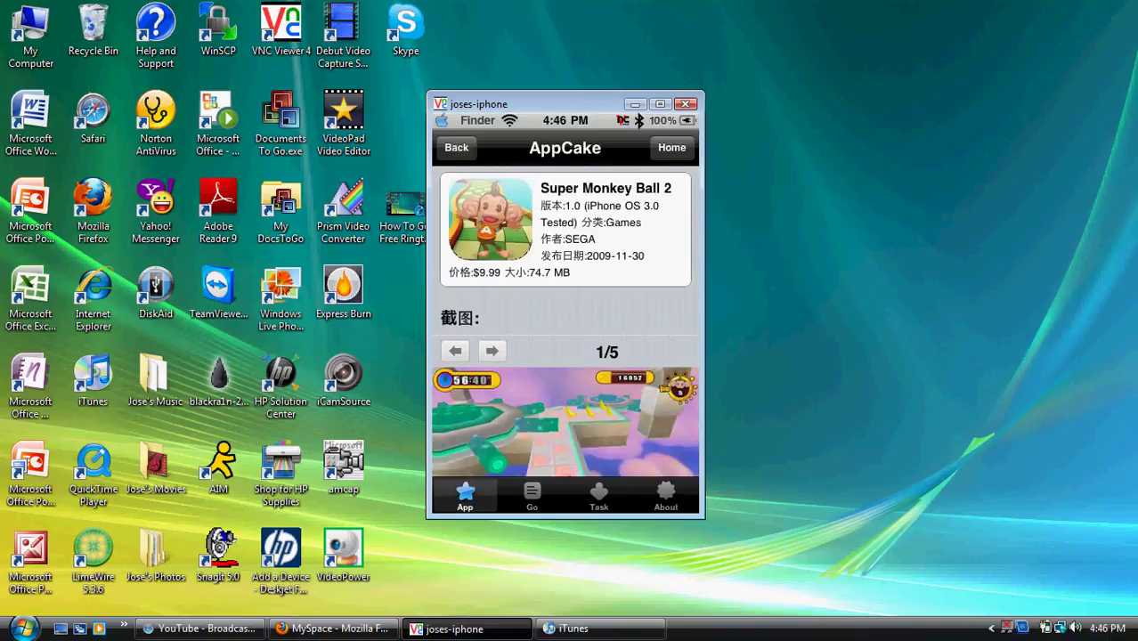
# Look through the download links on the Super Monkey Ball 2 page and open the appscene link for version 1.0.
pyautogui.scroll(-3, 565, 321)
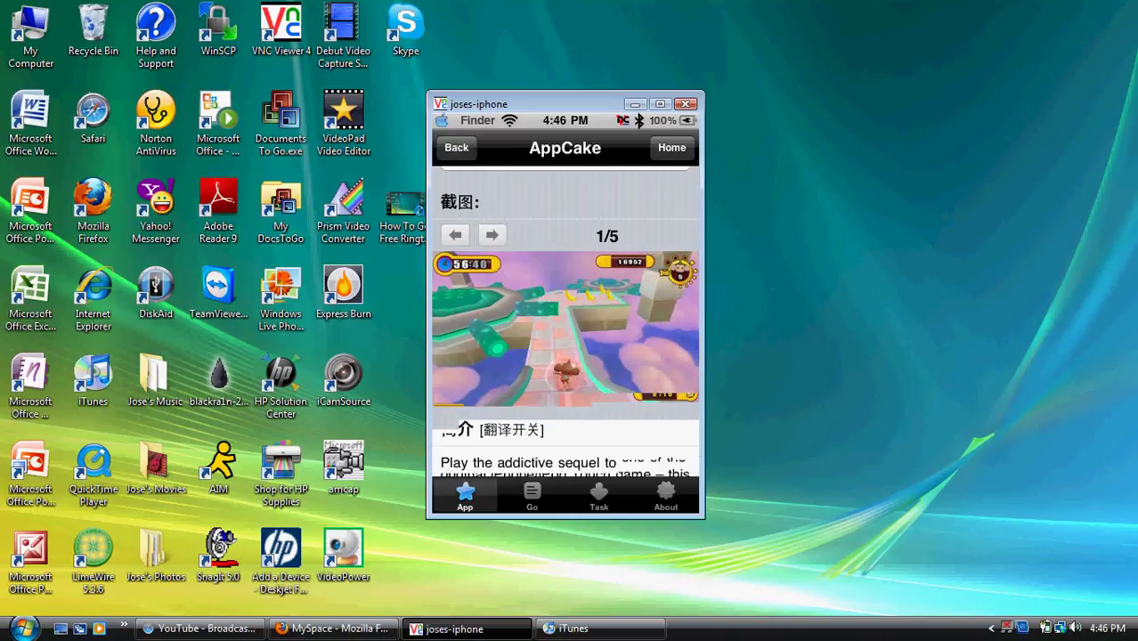
pyautogui.scroll(-2, 565, 321)
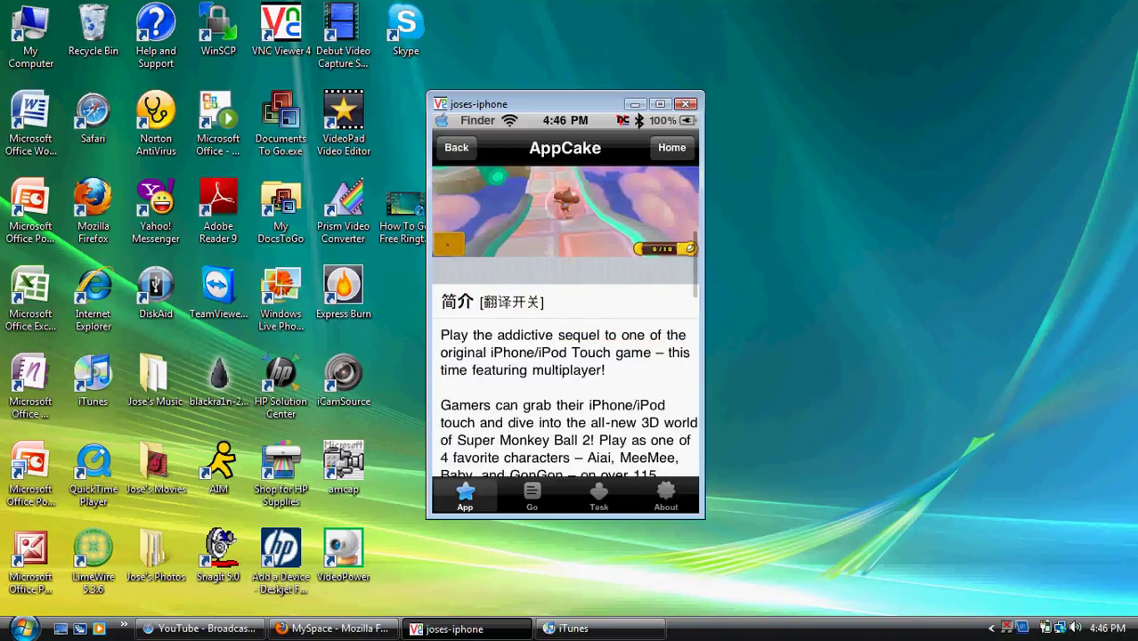
pyautogui.scroll(-3, 565, 321)
pyautogui.scroll(-5, 565, 321)
pyautogui.scroll(-5, 564, 321)
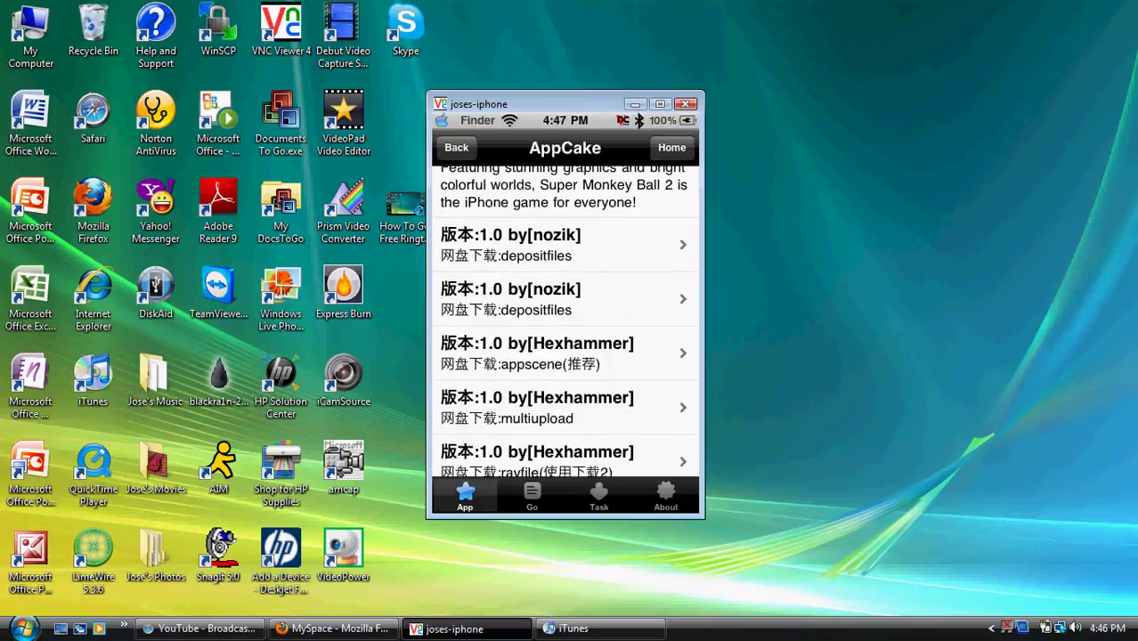
pyautogui.scroll(-1, 564, 321)
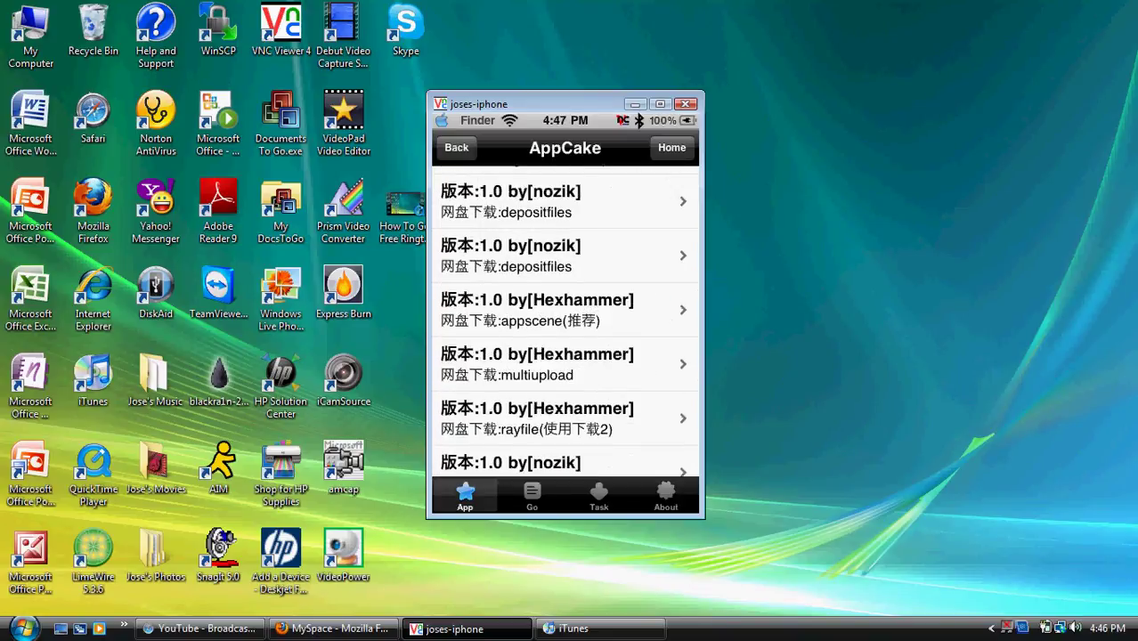
pyautogui.scroll(-2, 564, 321)
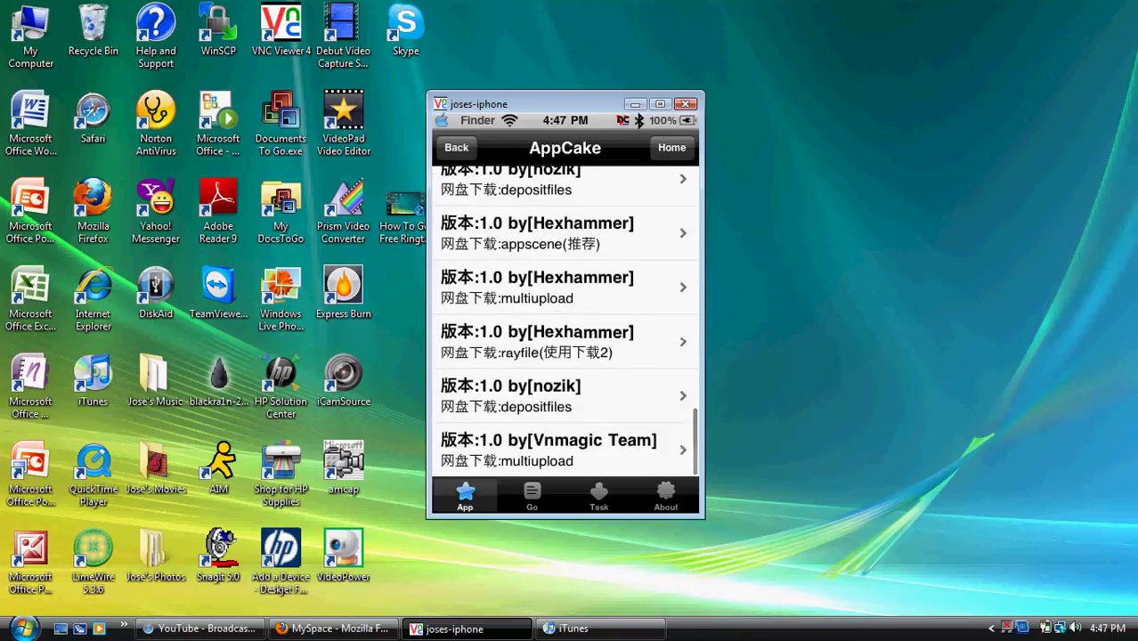
pyautogui.scroll(5, 564, 321)
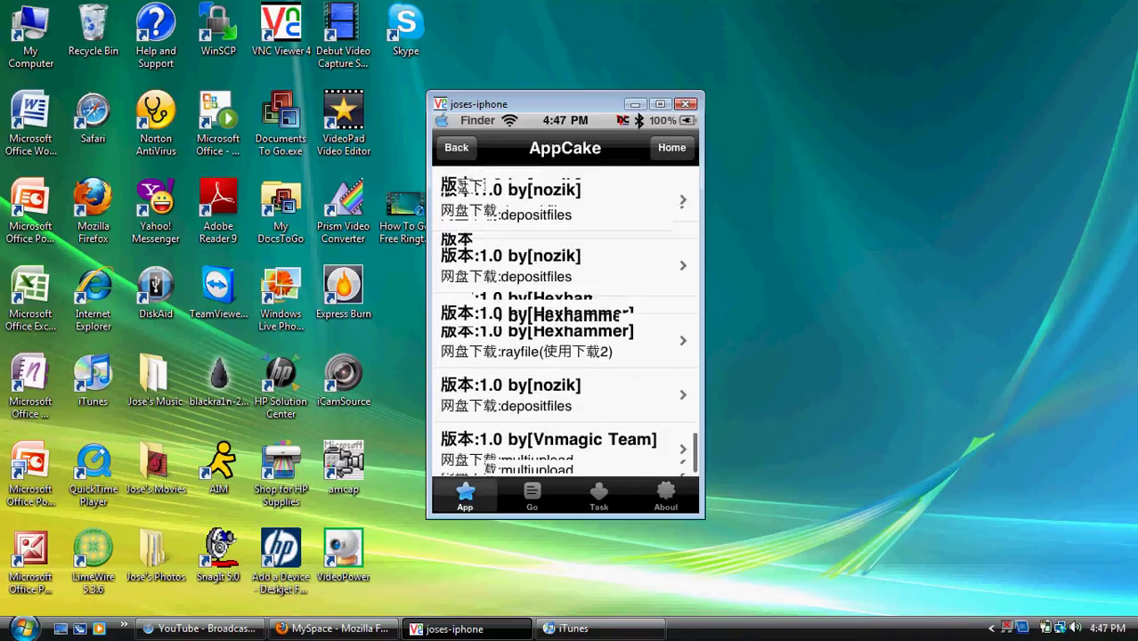
pyautogui.scroll(-2, 565, 321)
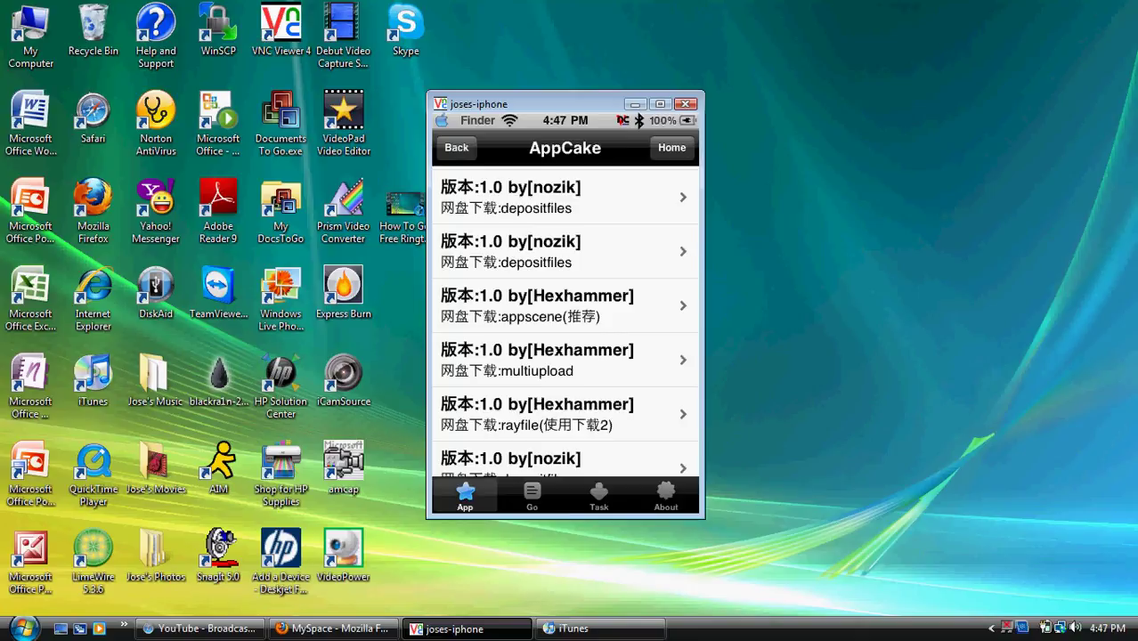
pyautogui.click(566, 306)
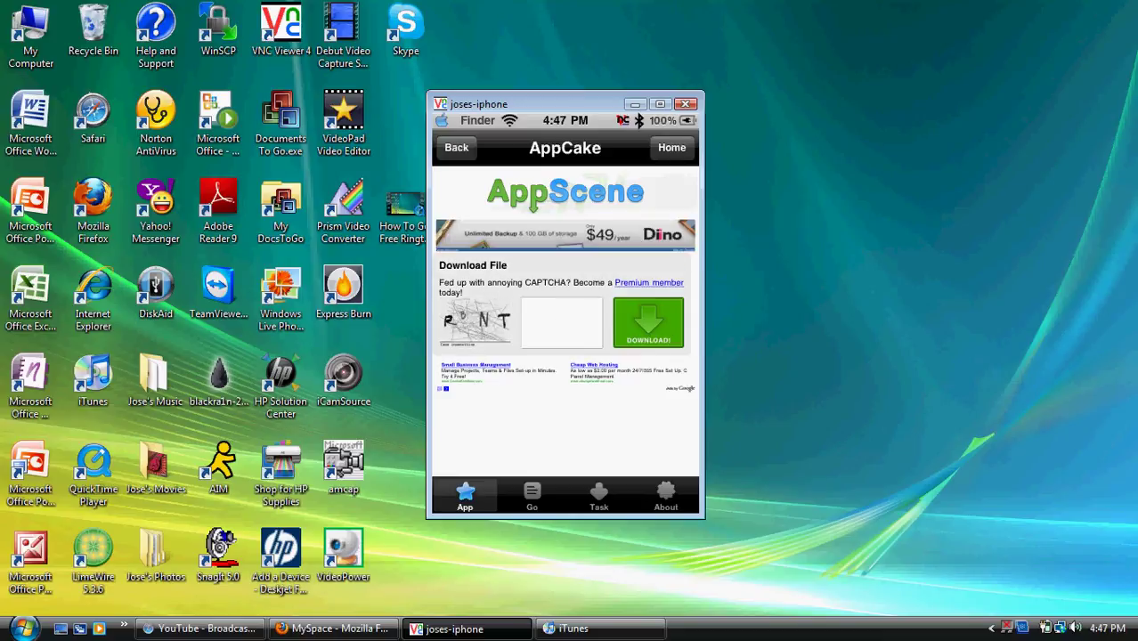
# Enter the CAPTCHA code on the AppScene page to start the Super Monkey Ball 2 download, and show it among the download tasks.
pyautogui.click(562, 323)
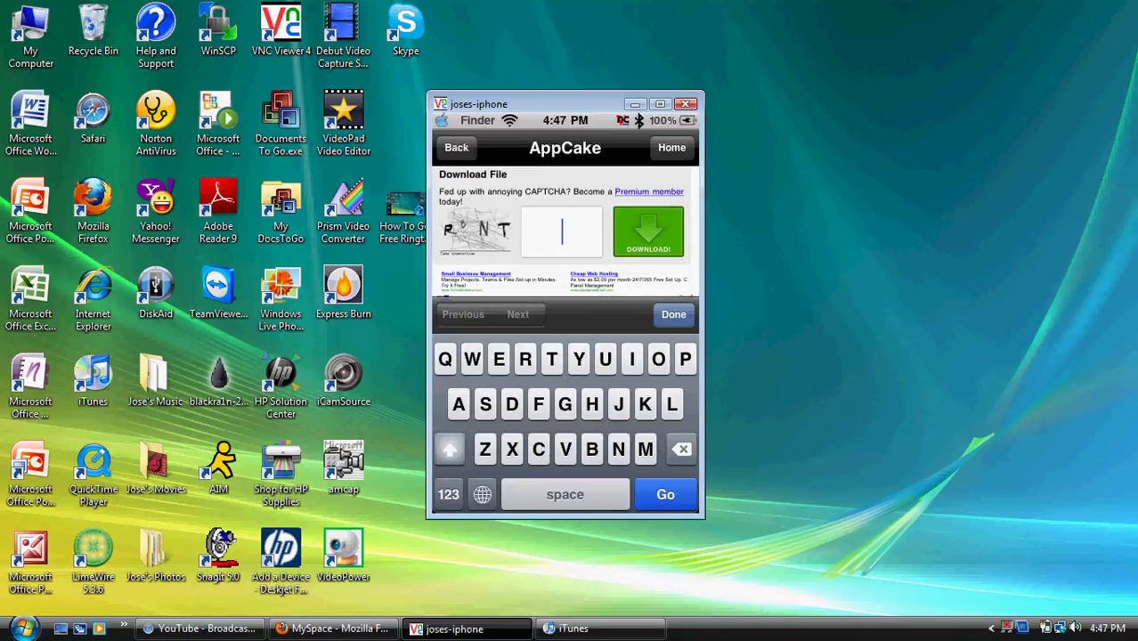
pyautogui.write('Rbn')
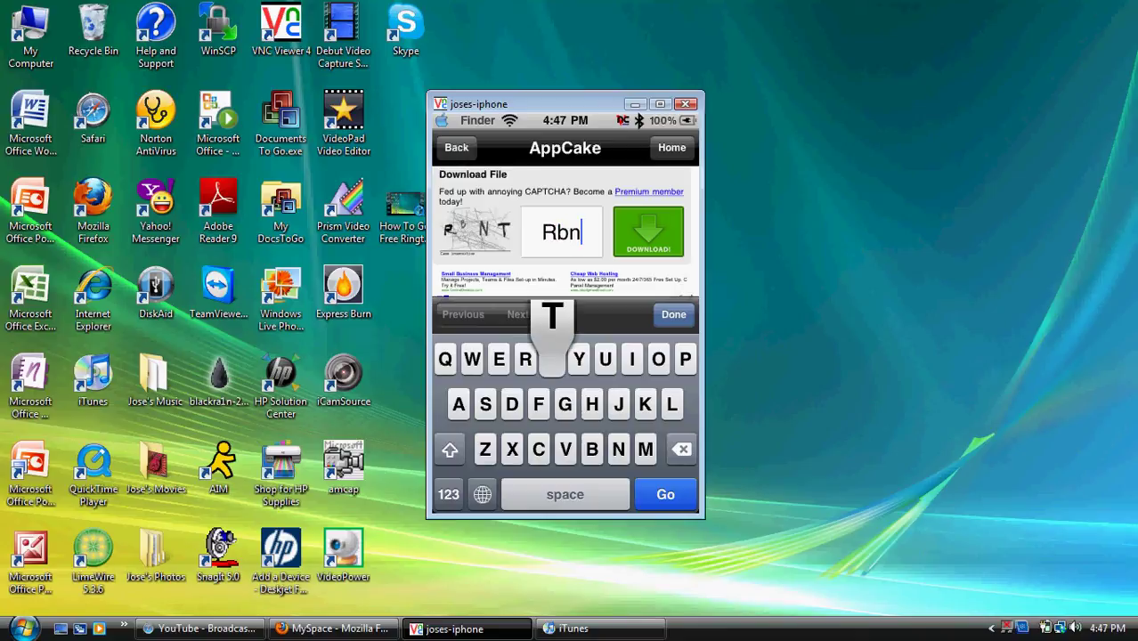
pyautogui.write('t')
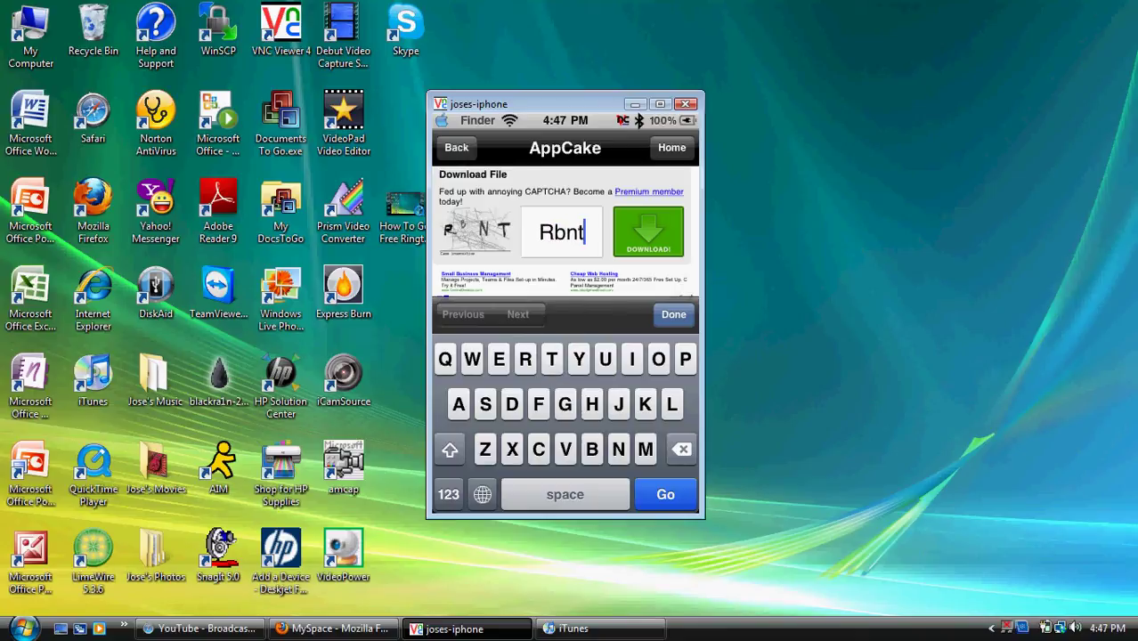
pyautogui.press('Return')
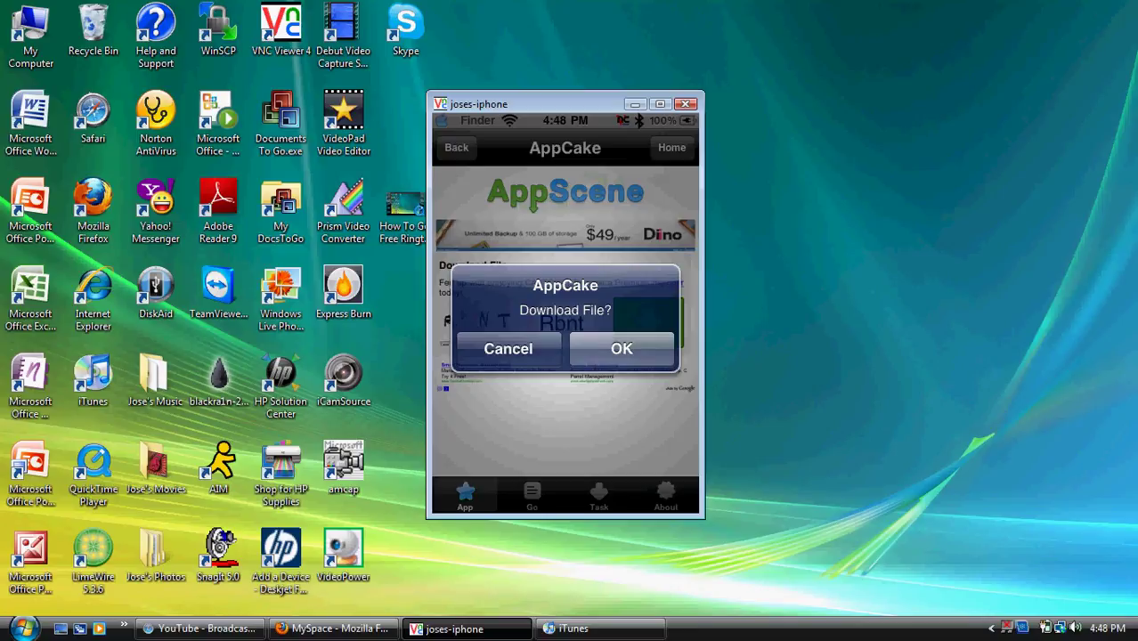
pyautogui.click(621, 349)
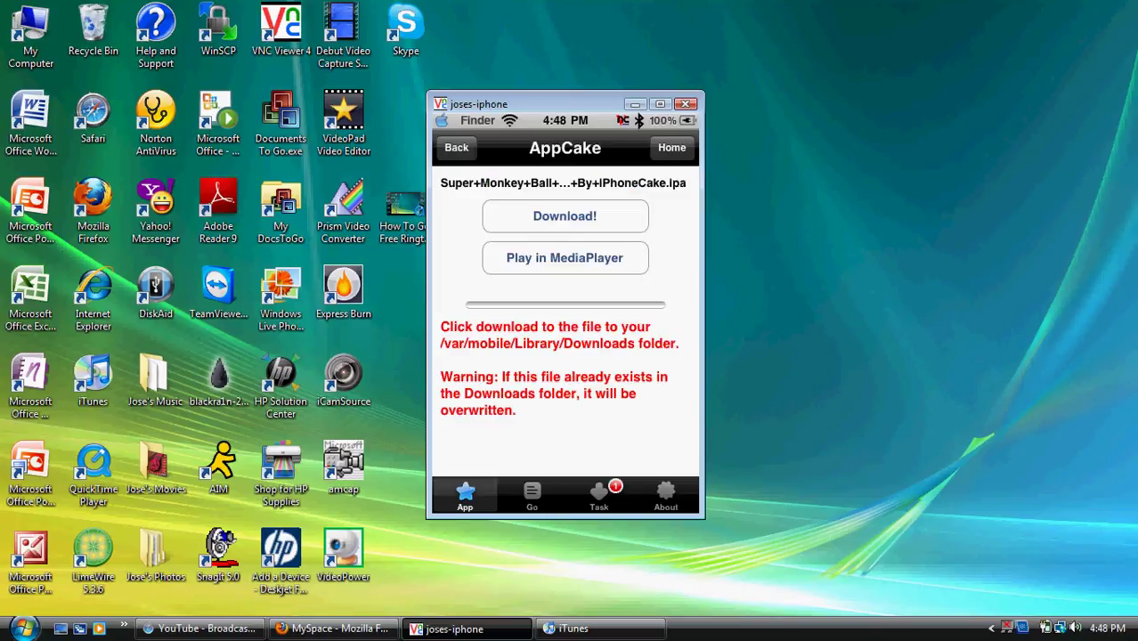
pyautogui.click(600, 496)
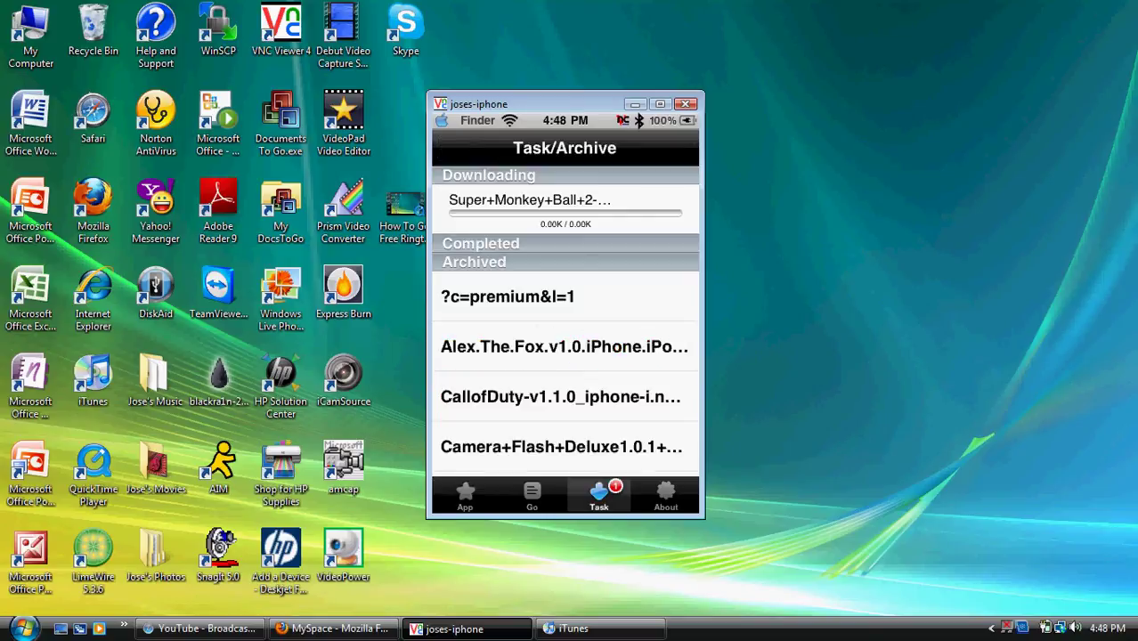